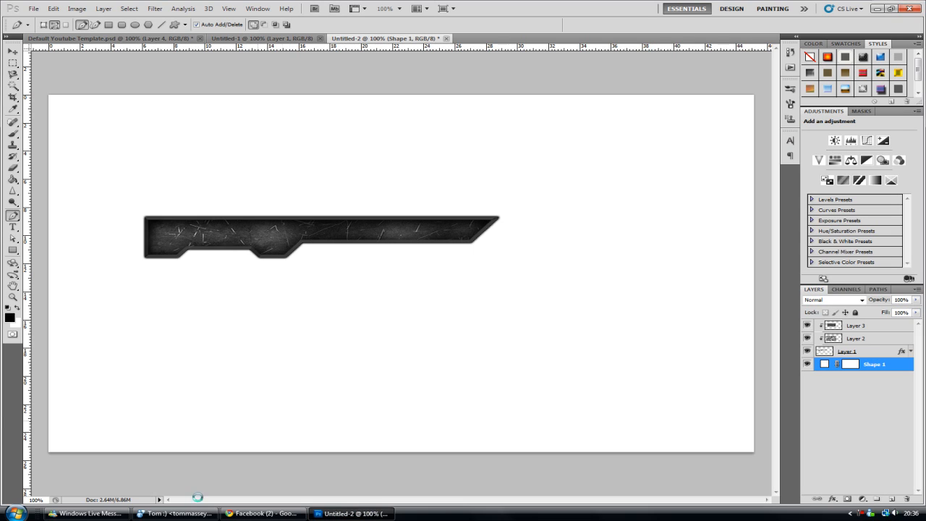
Step: Create a new 1280×720 document with a white background
{"action": "left_click", "coordinate": [14, 51]}
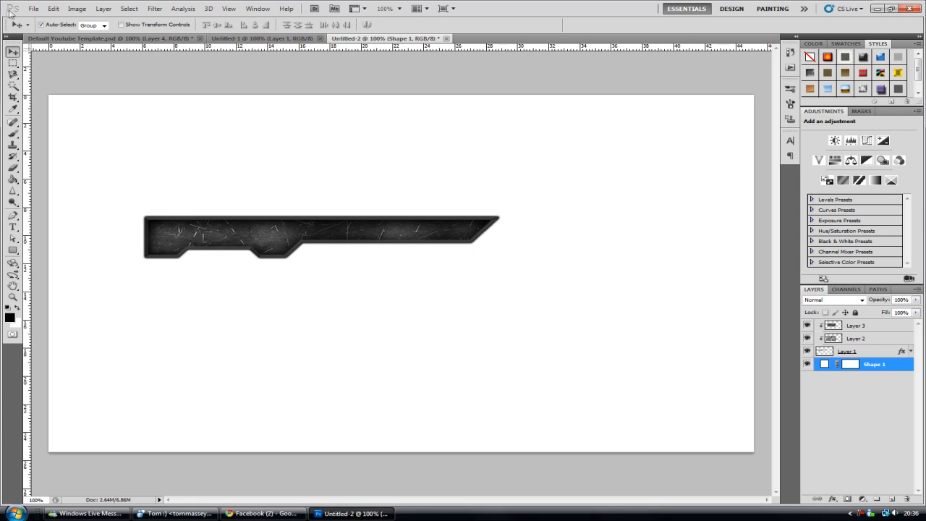
{"action": "left_click", "coordinate": [33, 8]}
{"action": "left_click", "coordinate": [43, 19]}
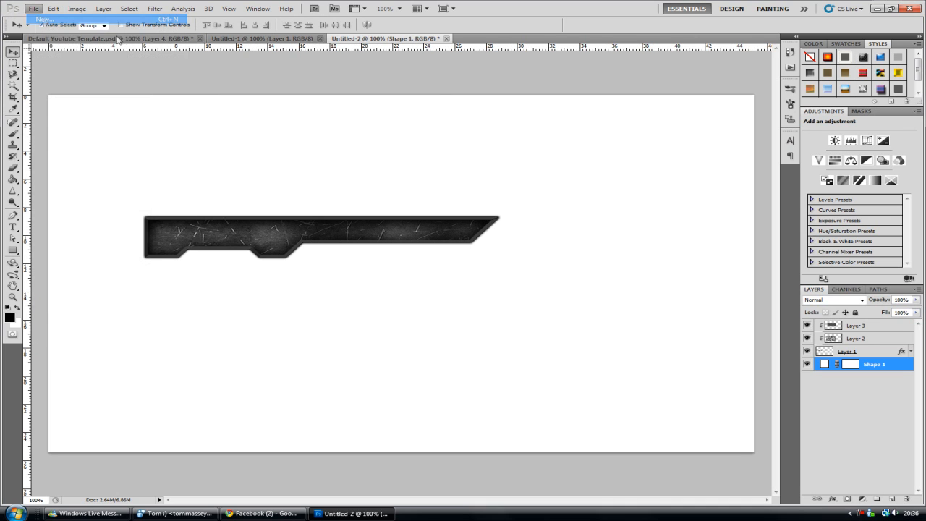
{"action": "left_click", "coordinate": [446, 238]}
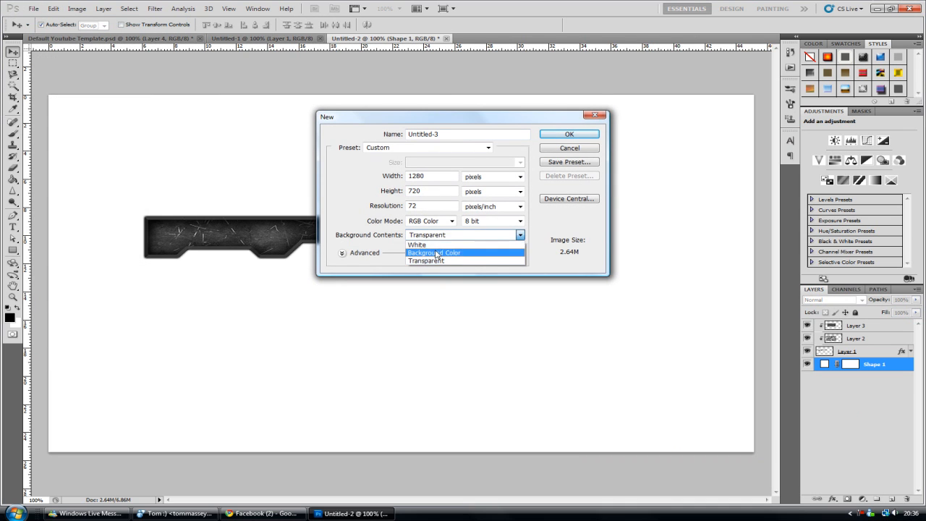
{"action": "left_click", "coordinate": [443, 246]}
{"action": "left_click", "coordinate": [553, 138]}
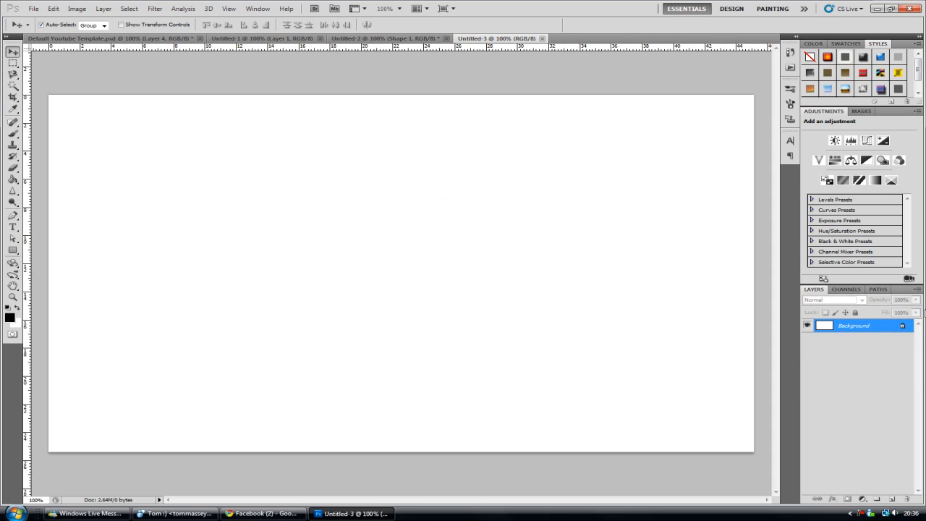
Step: Convert the background to Layer 0, add an empty layer above, and set the first Pen anchor on the bottom edge
{"action": "double_click", "coordinate": [899, 327]}
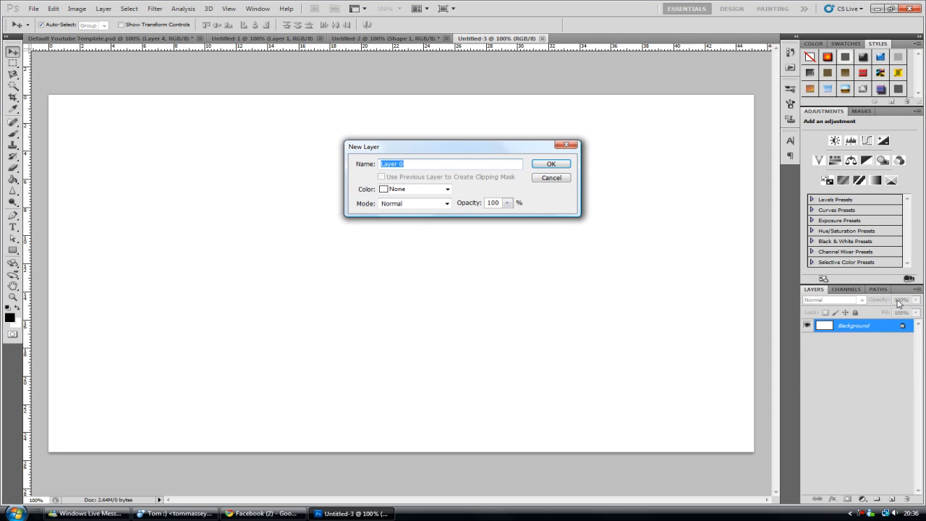
{"action": "key", "text": "Return"}
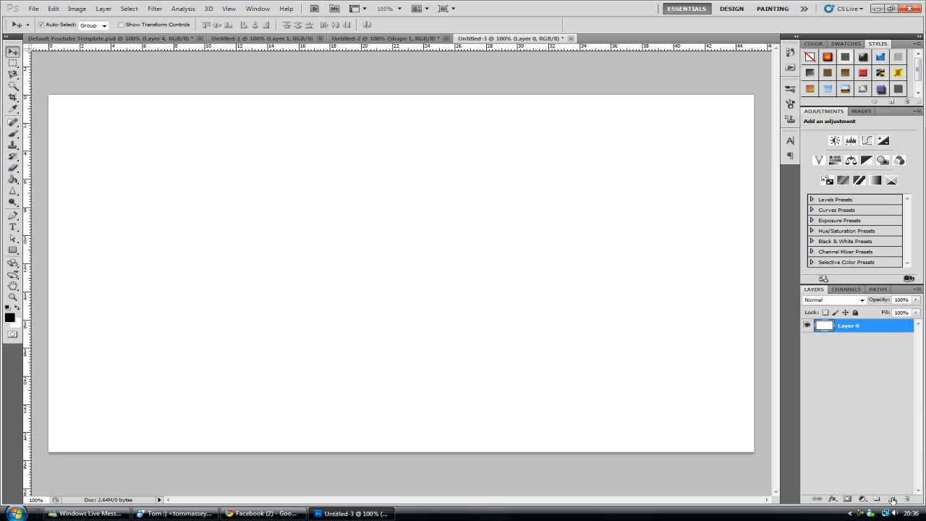
{"action": "left_click", "coordinate": [891, 499]}
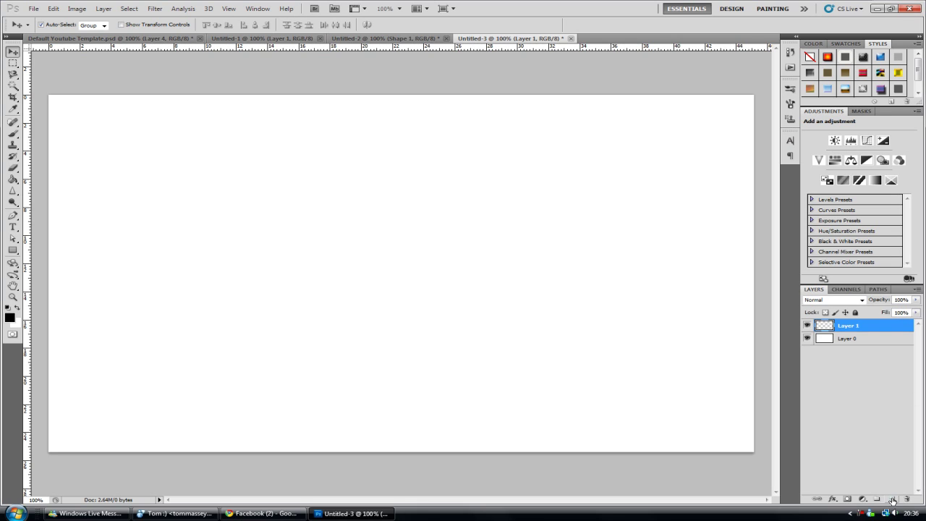
{"action": "left_click", "coordinate": [14, 217]}
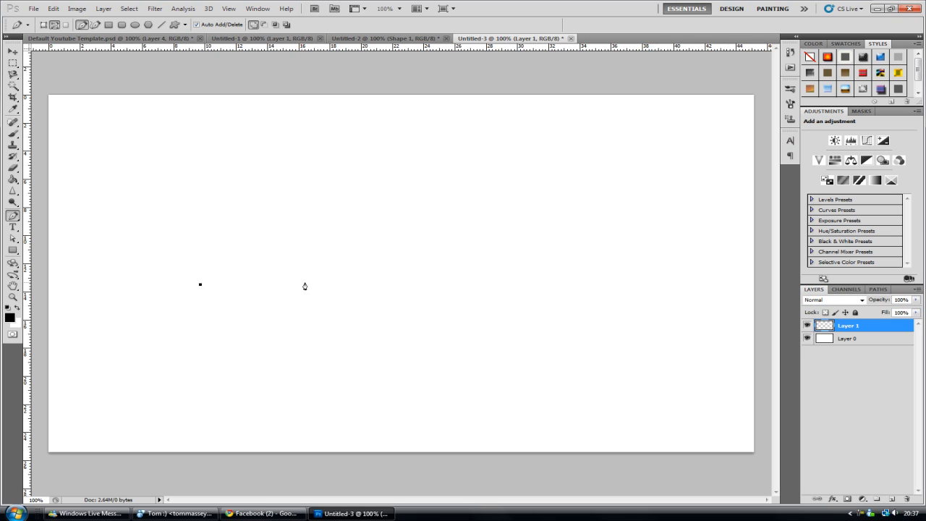
{"action": "left_click", "coordinate": [321, 285]}
Step: Place anchors for the bottom step, right end and top notch of the bar outline
{"action": "left_click", "coordinate": [385, 276]}
{"action": "left_click", "coordinate": [393, 284]}
{"action": "left_click", "coordinate": [419, 285]}
{"action": "left_click", "coordinate": [419, 248]}
{"action": "left_click", "coordinate": [389, 248]}
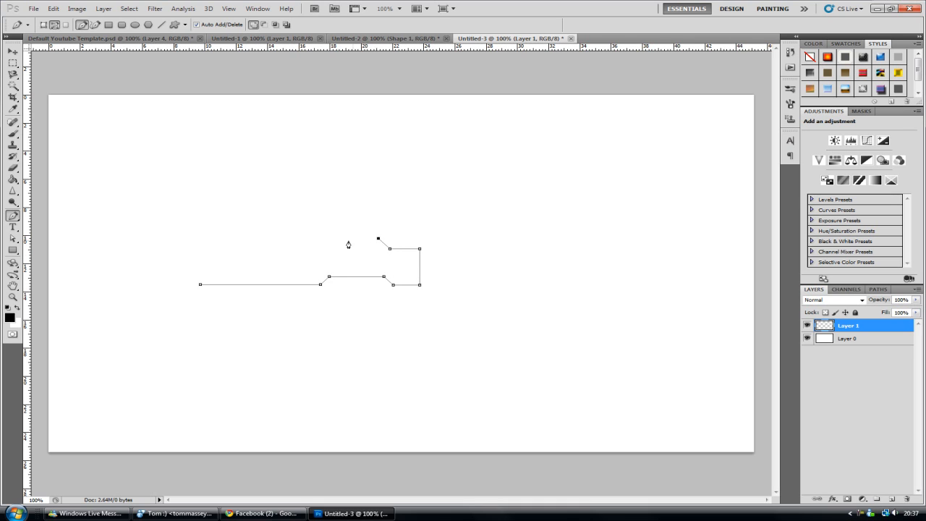
{"action": "left_click", "coordinate": [347, 238]}
{"action": "left_click", "coordinate": [316, 245]}
Step: Continue the stepped top edge leftward, angle the left end down and close the path at the bottom-left corner
{"action": "left_click", "coordinate": [277, 246]}
{"action": "left_click", "coordinate": [257, 252]}
{"action": "left_click", "coordinate": [264, 258]}
{"action": "left_click", "coordinate": [219, 259]}
{"action": "left_click", "coordinate": [200, 275]}
{"action": "left_click_drag", "start_coordinate": [199, 290], "coordinate": [192, 290]}
{"action": "right_click", "coordinate": [273, 267]}
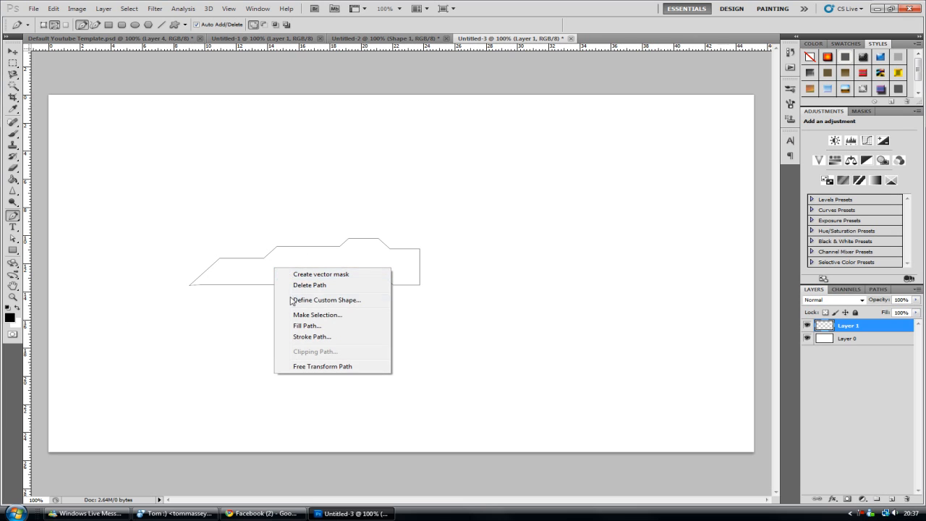
Step: Fill the path with solid black and delete the path, leaving the black shape on Layer 1
{"action": "left_click", "coordinate": [295, 324]}
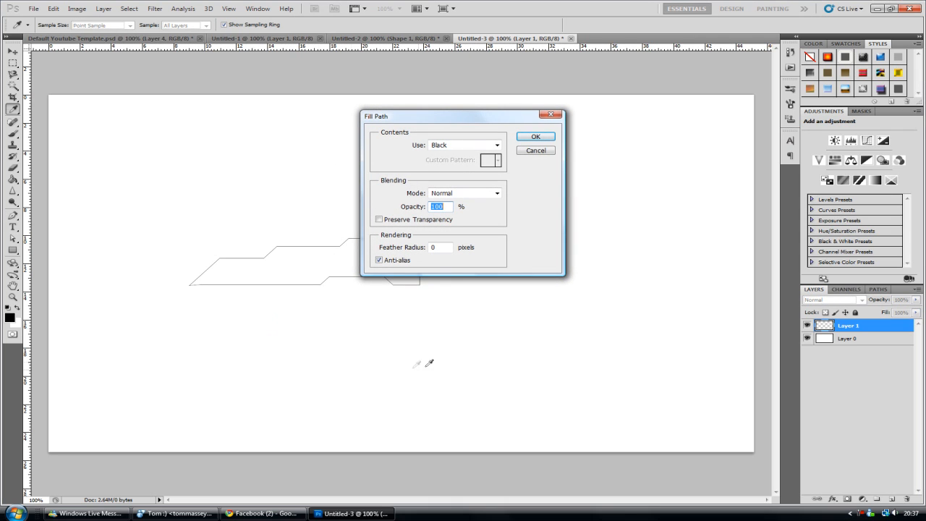
{"action": "left_click", "coordinate": [452, 145]}
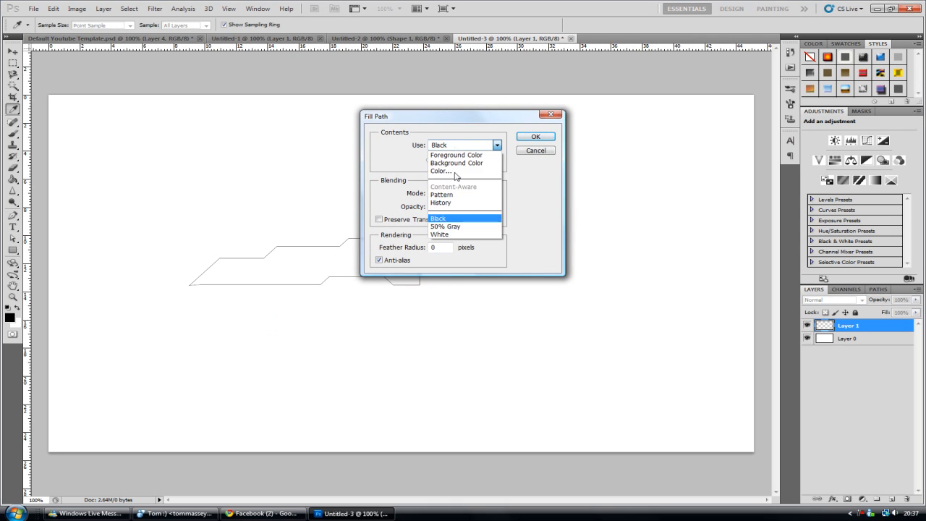
{"action": "left_click", "coordinate": [454, 218]}
{"action": "left_click", "coordinate": [535, 137]}
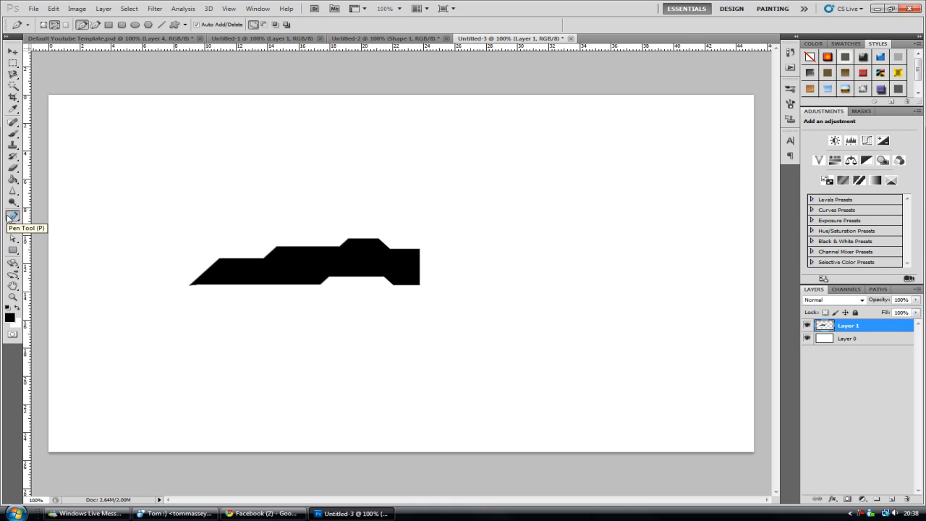
{"action": "right_click", "coordinate": [279, 249]}
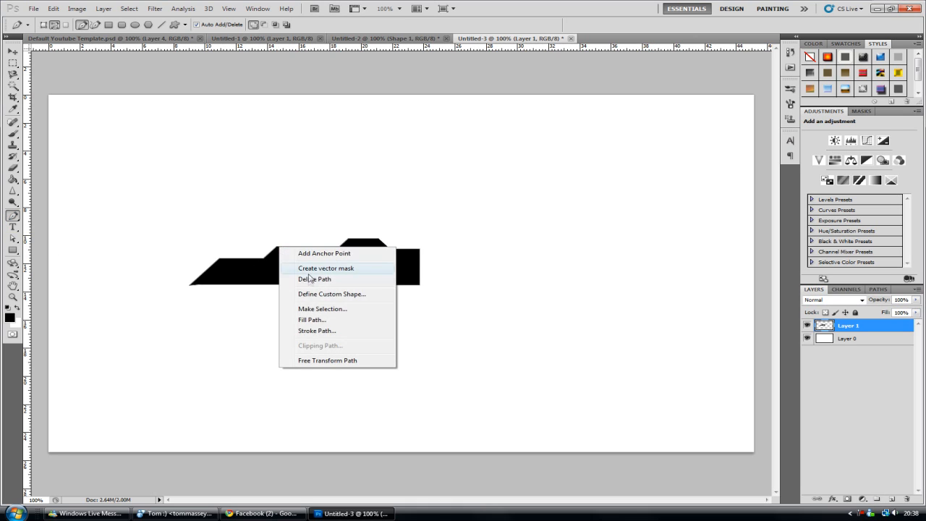
{"action": "left_click", "coordinate": [308, 280]}
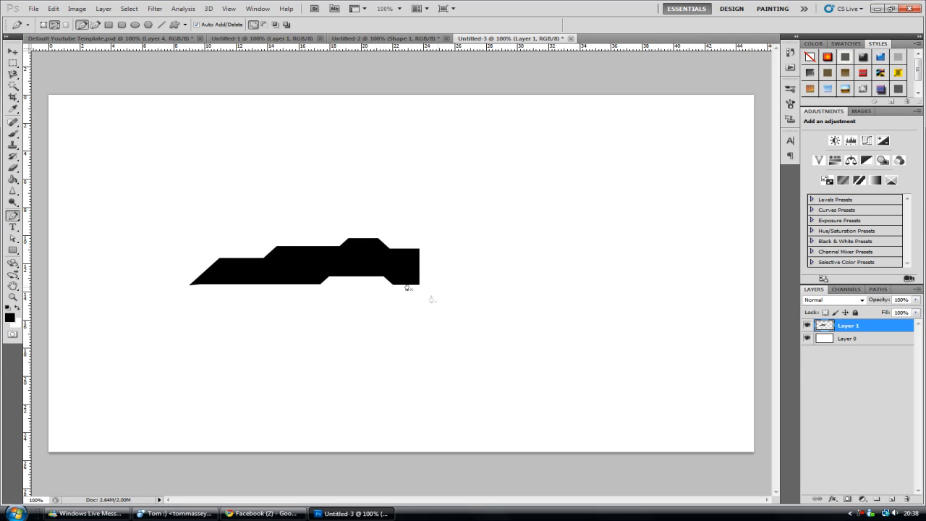
Step: Free-transform the black shape up to about 134 percent and commit the enlargement
{"action": "left_click", "coordinate": [807, 326]}
{"action": "key", "text": "ctrl+t"}
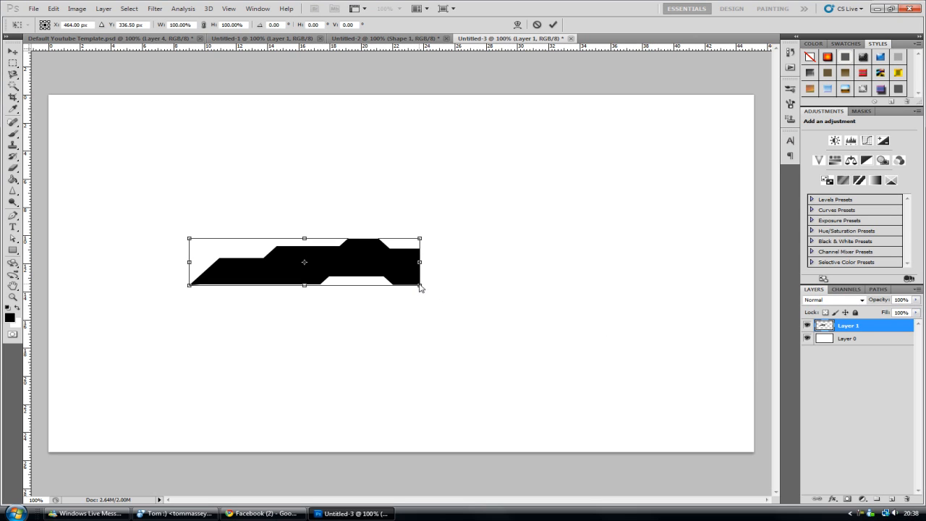
{"action": "left_click_drag", "start_coordinate": [419, 285], "coordinate": [489, 325]}
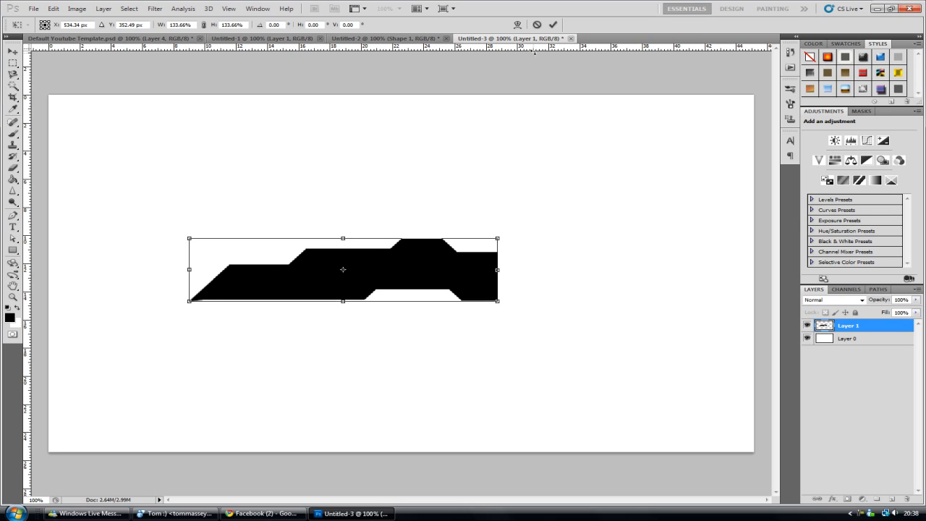
{"action": "left_click", "coordinate": [553, 25]}
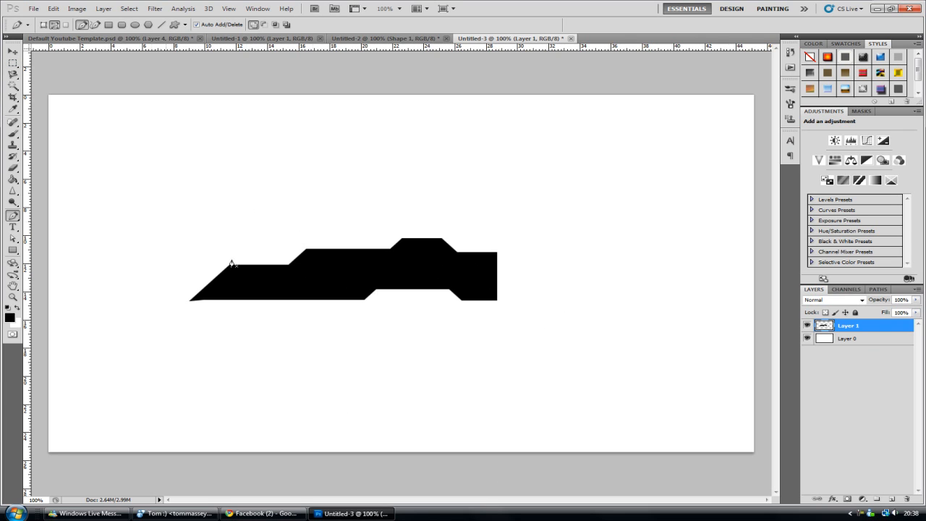
Step: Add a Bevel and Emboss with Chisel Hard technique, depth about 715 and size 13
{"action": "right_click", "coordinate": [860, 328]}
{"action": "left_click", "coordinate": [787, 103]}
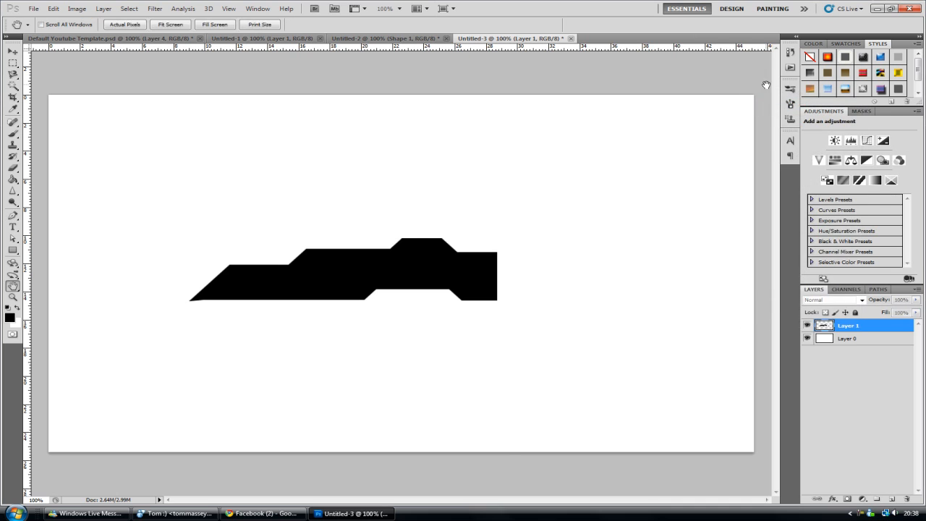
{"action": "left_click", "coordinate": [535, 381]}
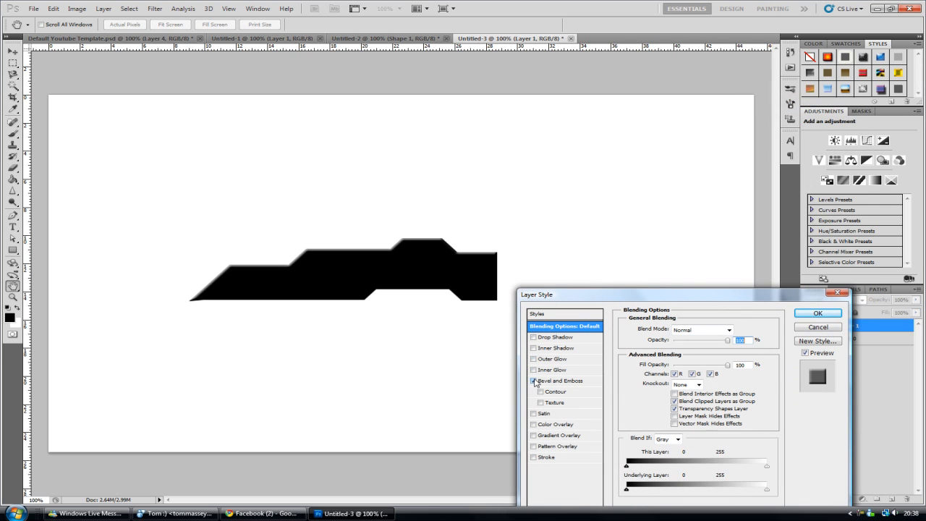
{"action": "left_click_drag", "start_coordinate": [586, 297], "coordinate": [611, 177]}
{"action": "left_click", "coordinate": [595, 257]}
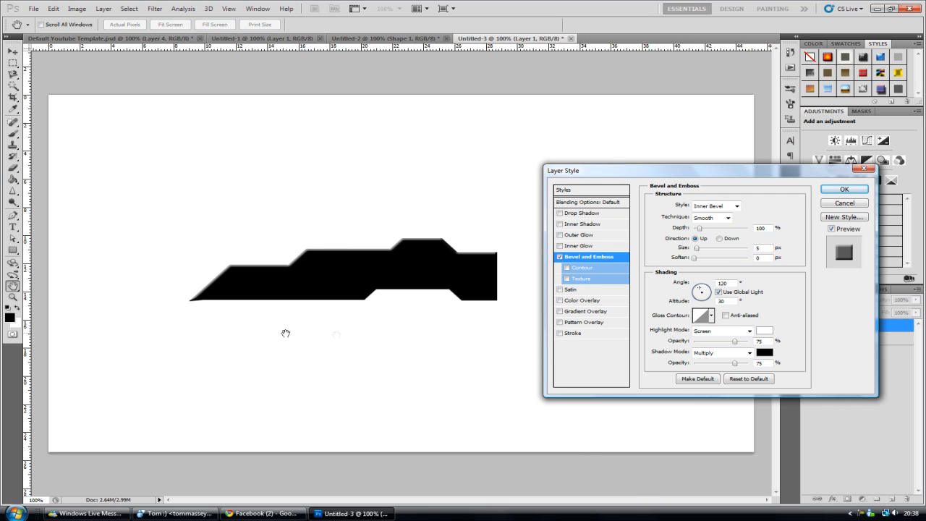
{"action": "left_click", "coordinate": [727, 206]}
{"action": "left_click", "coordinate": [716, 224]}
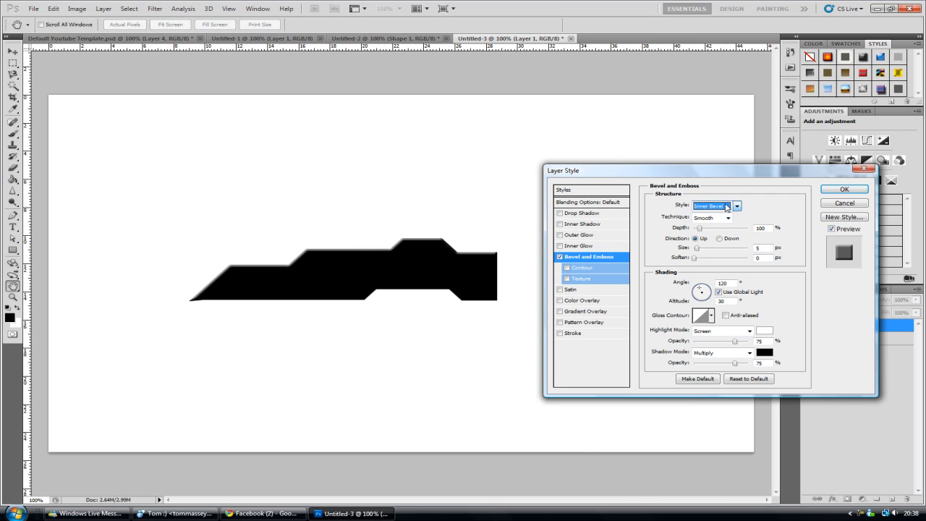
{"action": "left_click", "coordinate": [716, 218]}
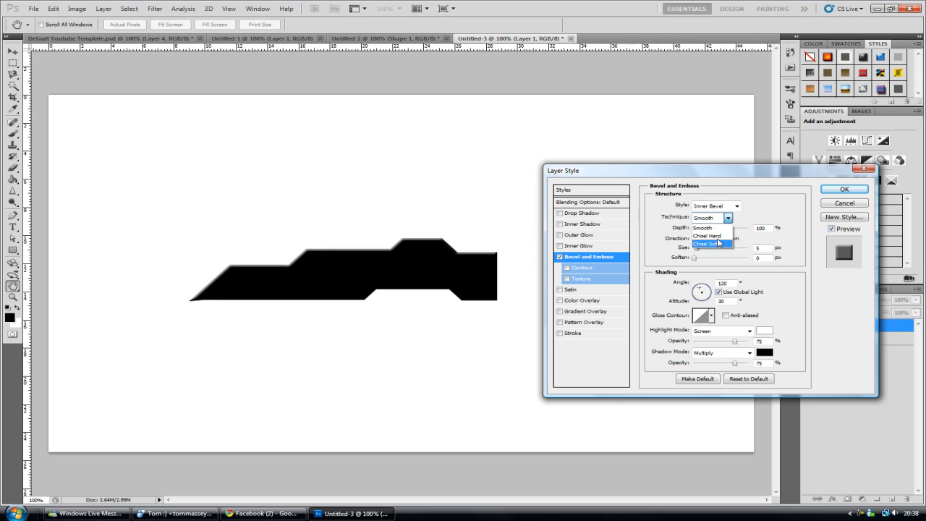
{"action": "left_click", "coordinate": [718, 237]}
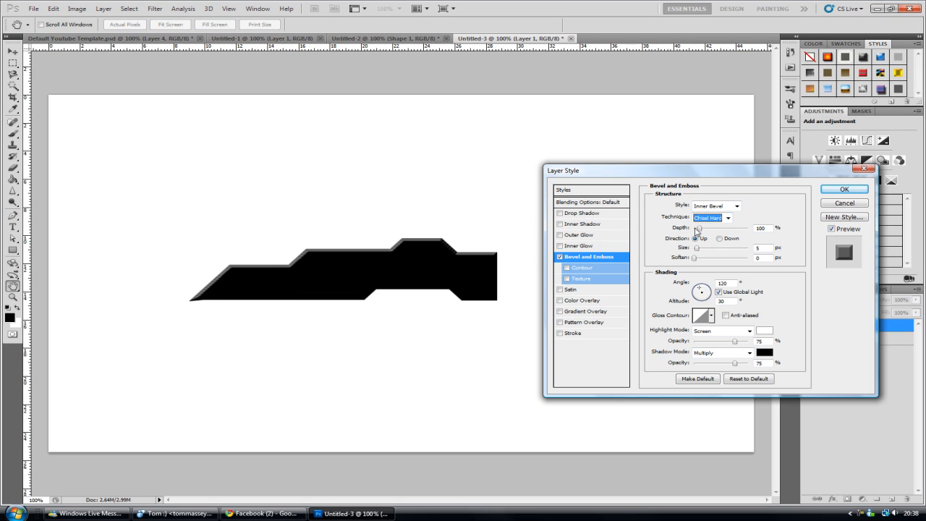
{"action": "mouse_move", "coordinate": [699, 230]}
{"action": "left_mouse_down"}
{"action": "mouse_move", "coordinate": [763, 240]}
{"action": "mouse_move", "coordinate": [733, 236]}
{"action": "left_mouse_up"}
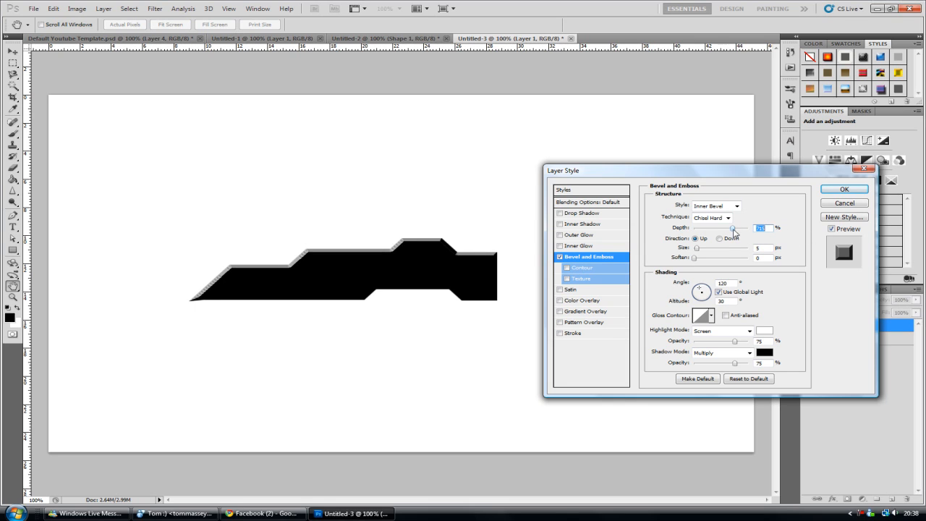
{"action": "left_click_drag", "start_coordinate": [697, 249], "coordinate": [698, 251]}
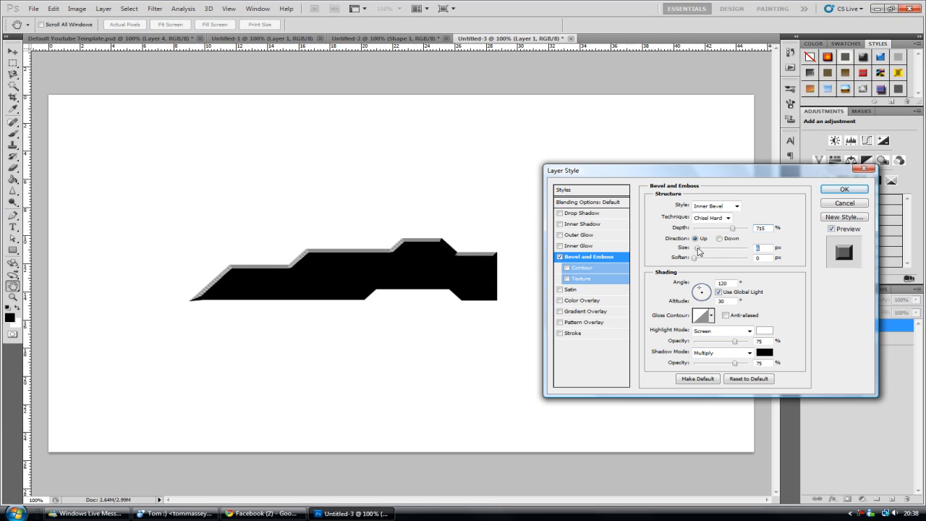
{"action": "left_click_drag", "start_coordinate": [699, 250], "coordinate": [700, 252]}
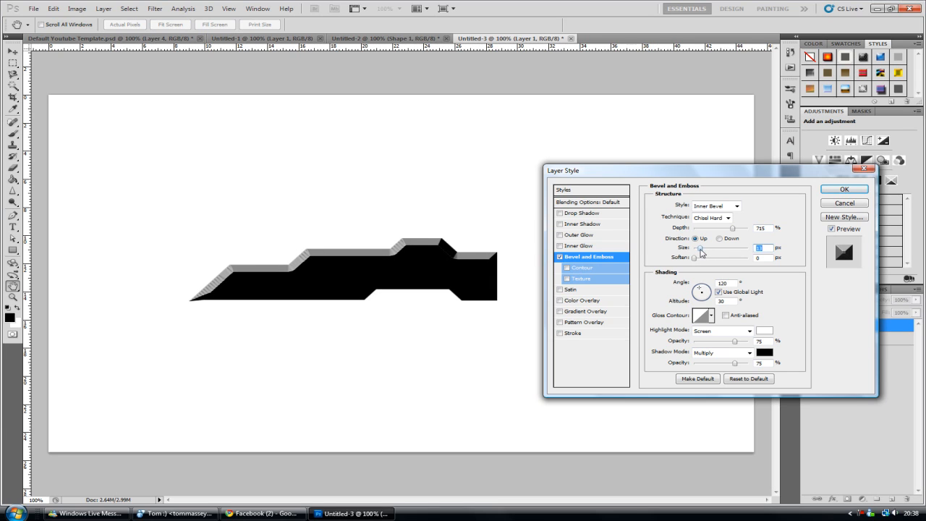
Step: Set highlight and shadow modes to Normal with light grey #dfdfdf highlight and dark grey shadow, then apply
{"action": "left_click", "coordinate": [718, 335]}
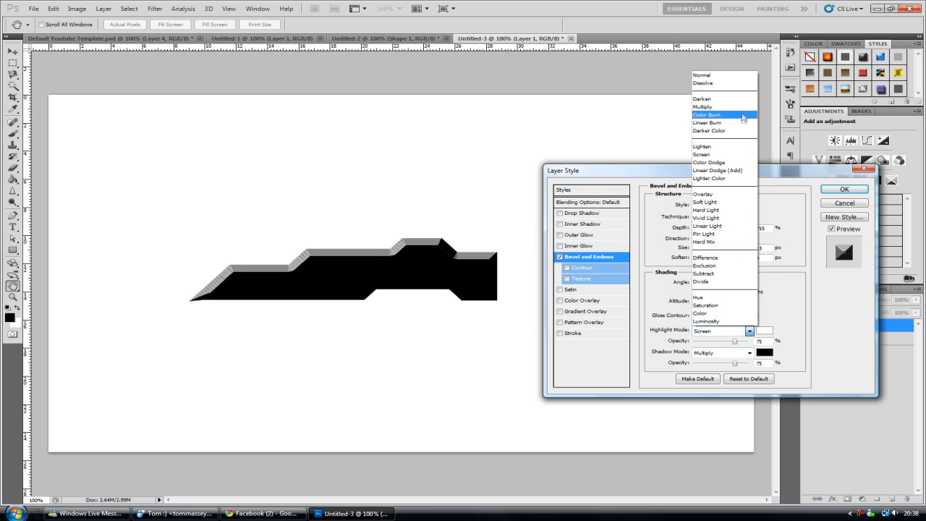
{"action": "left_click", "coordinate": [716, 75]}
{"action": "left_click", "coordinate": [716, 354]}
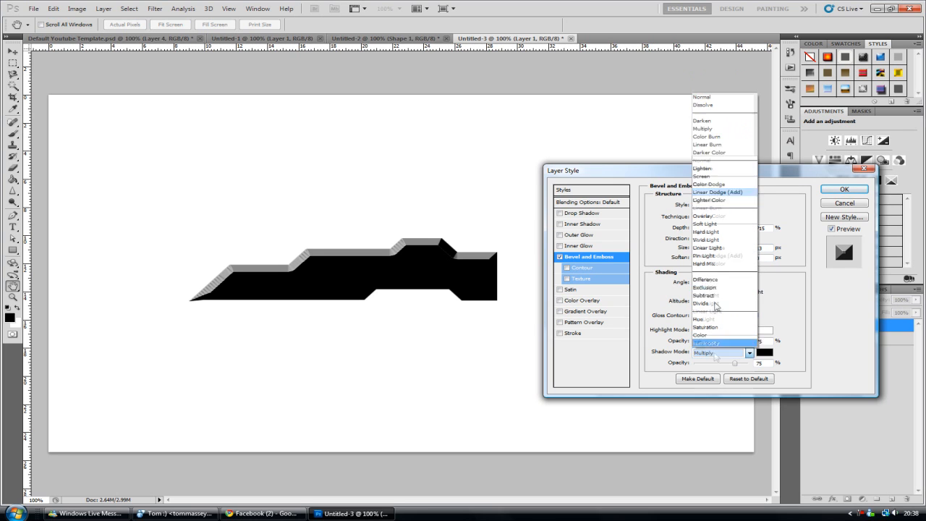
{"action": "left_click", "coordinate": [738, 99]}
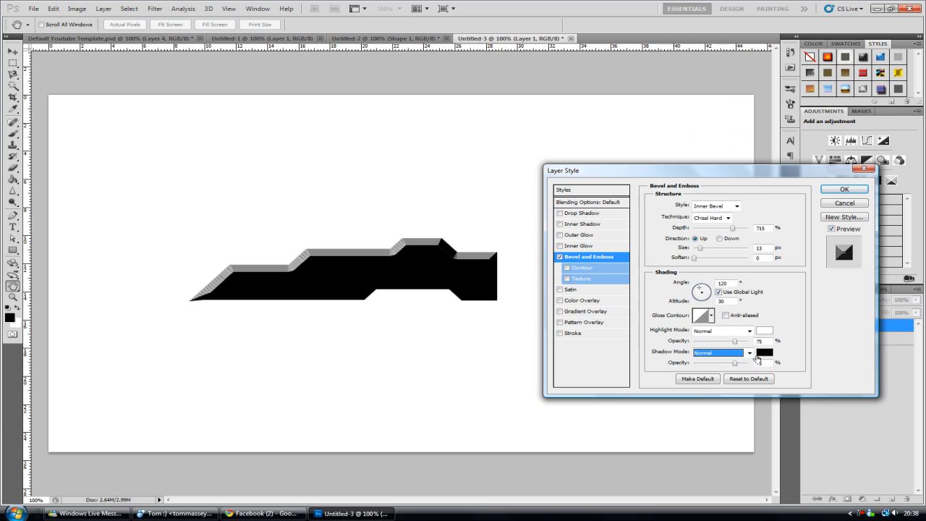
{"action": "left_click", "coordinate": [765, 331]}
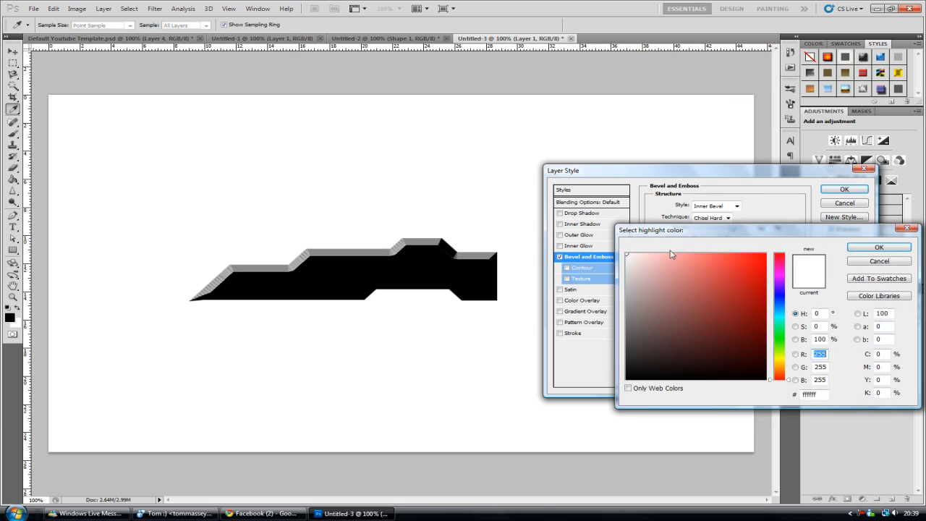
{"action": "left_click", "coordinate": [626, 269]}
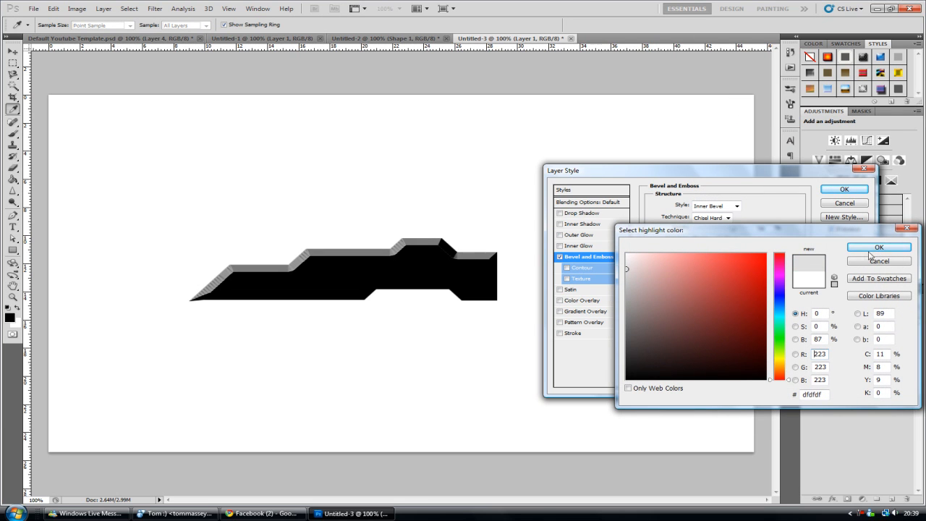
{"action": "left_click", "coordinate": [872, 249]}
{"action": "left_click", "coordinate": [768, 354]}
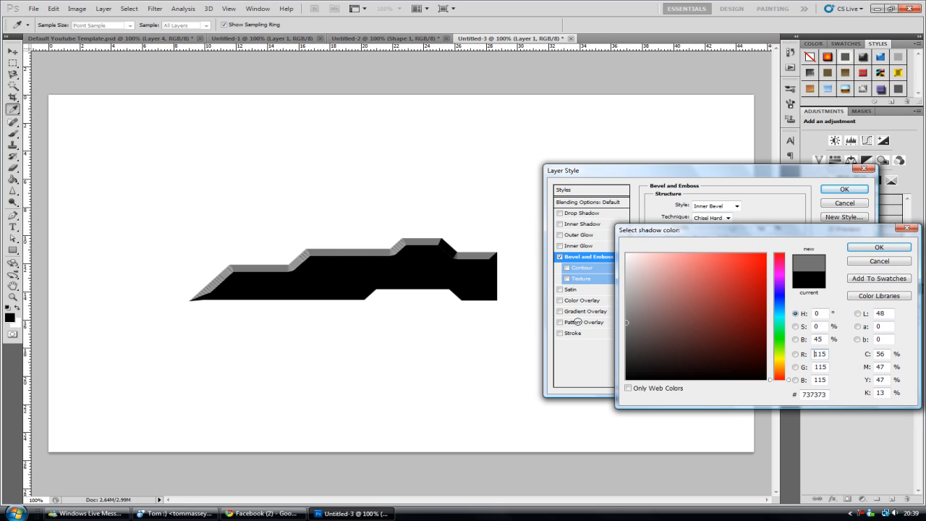
{"action": "mouse_move", "coordinate": [628, 321]}
{"action": "left_mouse_down"}
{"action": "mouse_move", "coordinate": [606, 356]}
{"action": "mouse_move", "coordinate": [619, 361]}
{"action": "left_mouse_up"}
{"action": "left_click", "coordinate": [875, 247]}
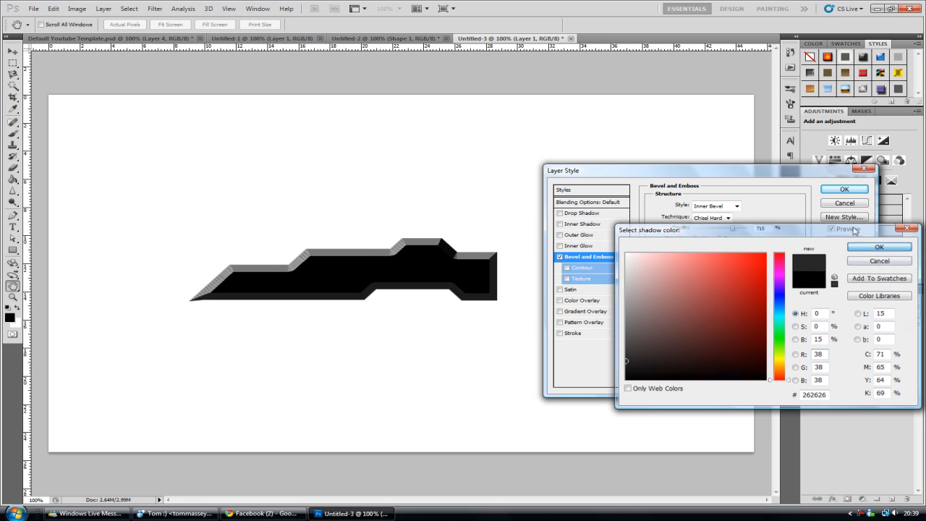
{"action": "left_click", "coordinate": [844, 191]}
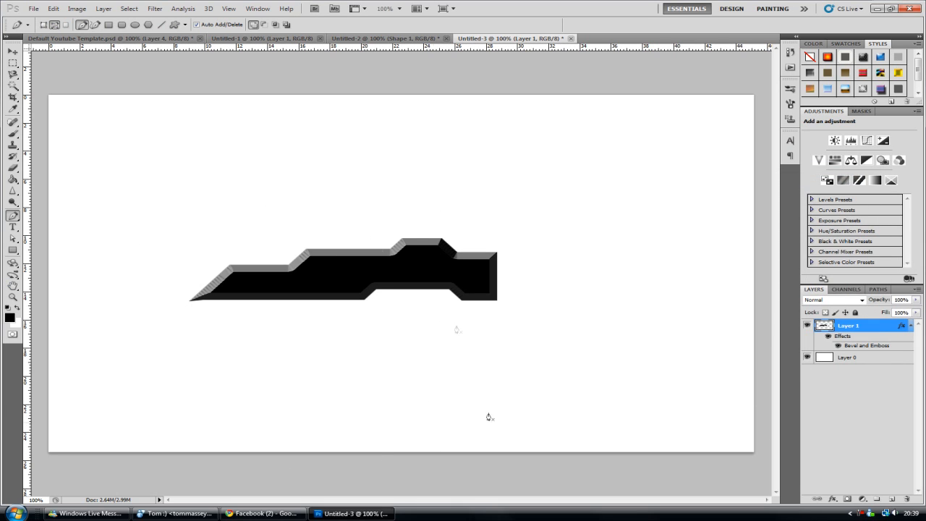
{"action": "double_click", "coordinate": [872, 329]}
{"action": "left_click", "coordinate": [560, 300]}
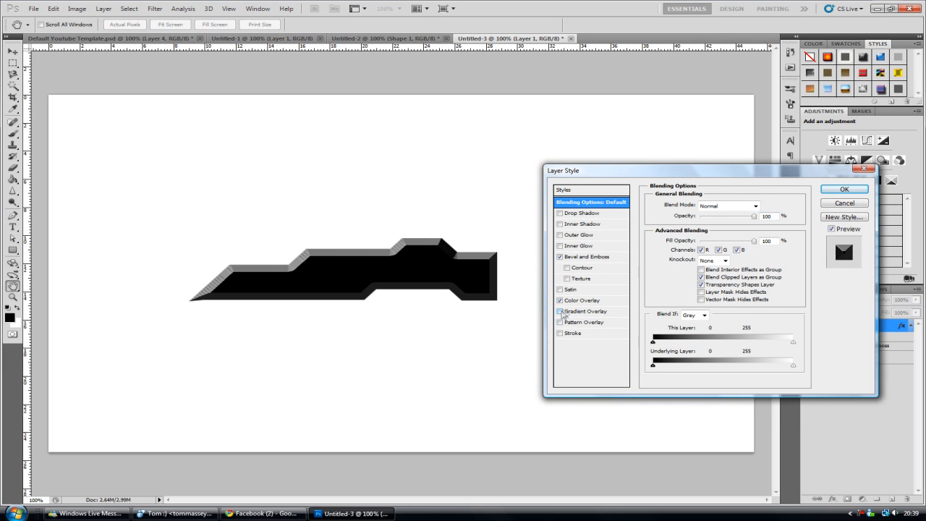
{"action": "left_click", "coordinate": [579, 301]}
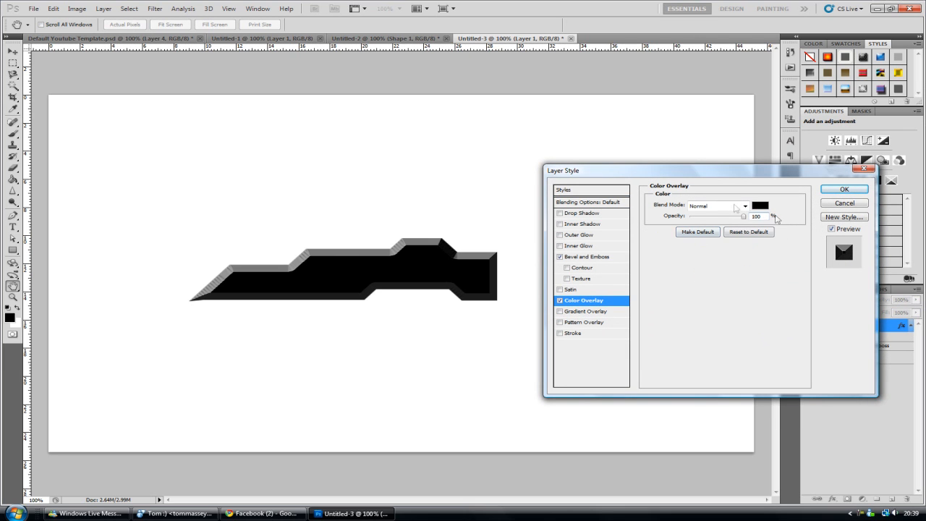
{"action": "left_click", "coordinate": [559, 300]}
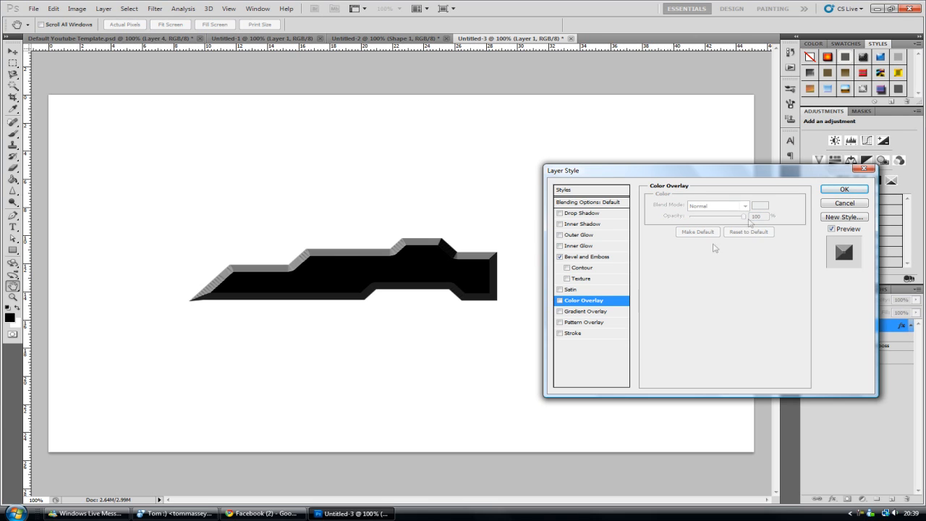
{"action": "left_click", "coordinate": [842, 189]}
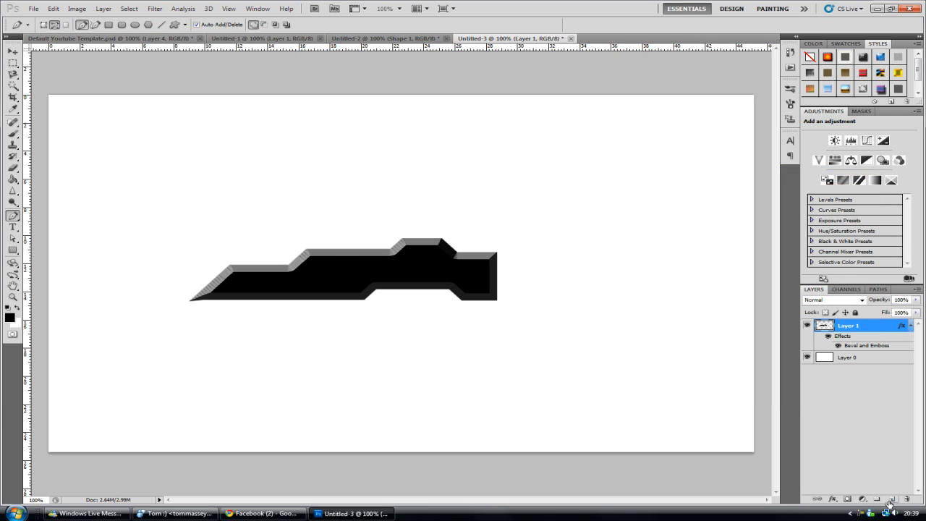
{"action": "left_click", "coordinate": [890, 500]}
Step: Undo the extra layer and set the foreground colour to dark grey #3f3f3f
{"action": "key", "text": "ctrl+z"}
{"action": "key", "text": "i"}
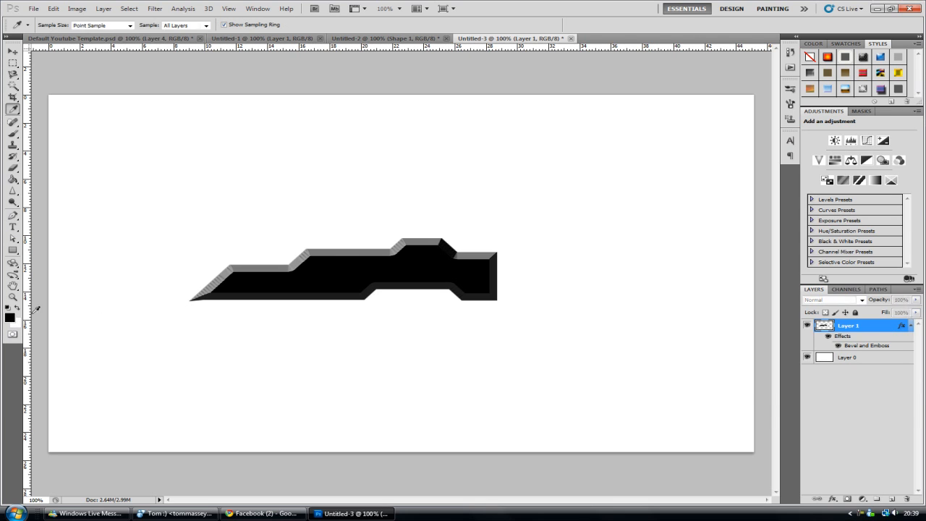
{"action": "left_click", "coordinate": [9, 317]}
{"action": "left_click_drag", "start_coordinate": [664, 318], "coordinate": [596, 332]}
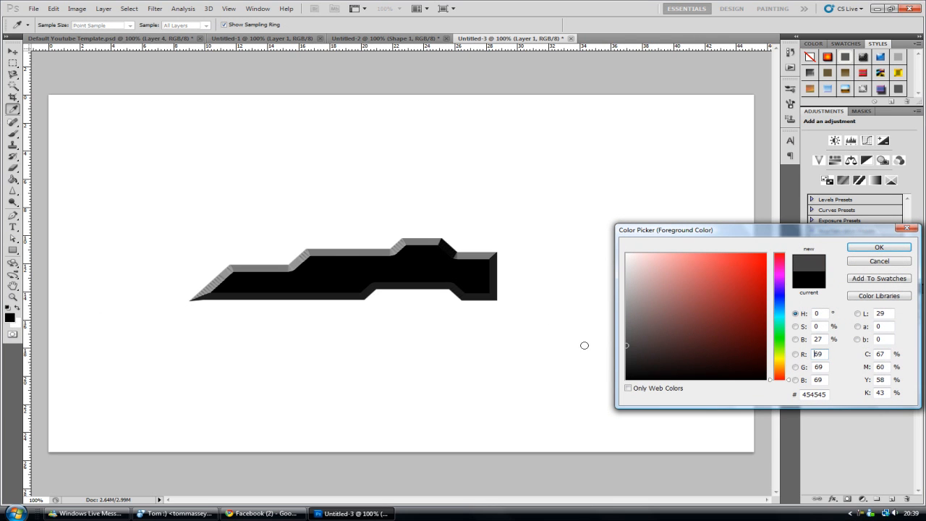
{"action": "left_click_drag", "start_coordinate": [596, 332], "coordinate": [613, 349]}
{"action": "left_click", "coordinate": [878, 247]}
Step: Paint-bucket the bevelled bar dark grey in place of black
{"action": "left_click", "coordinate": [13, 179]}
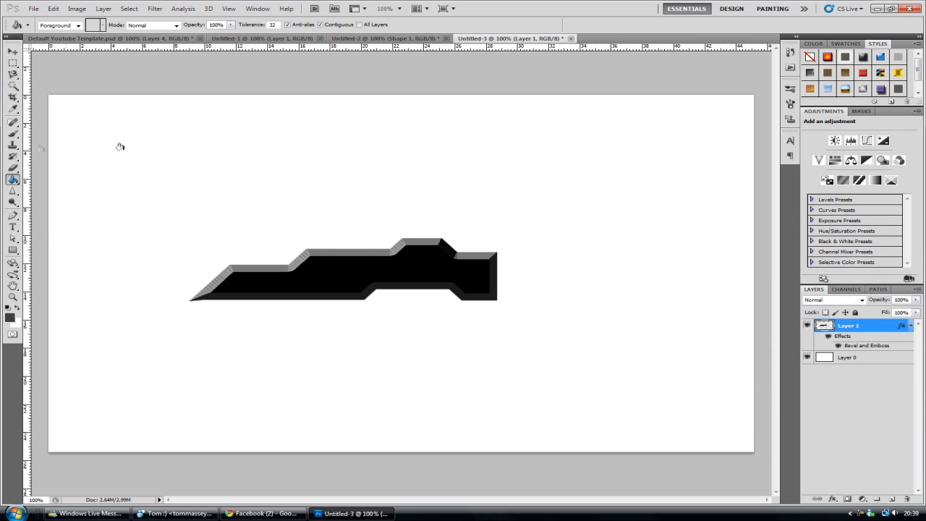
{"action": "left_click", "coordinate": [371, 274]}
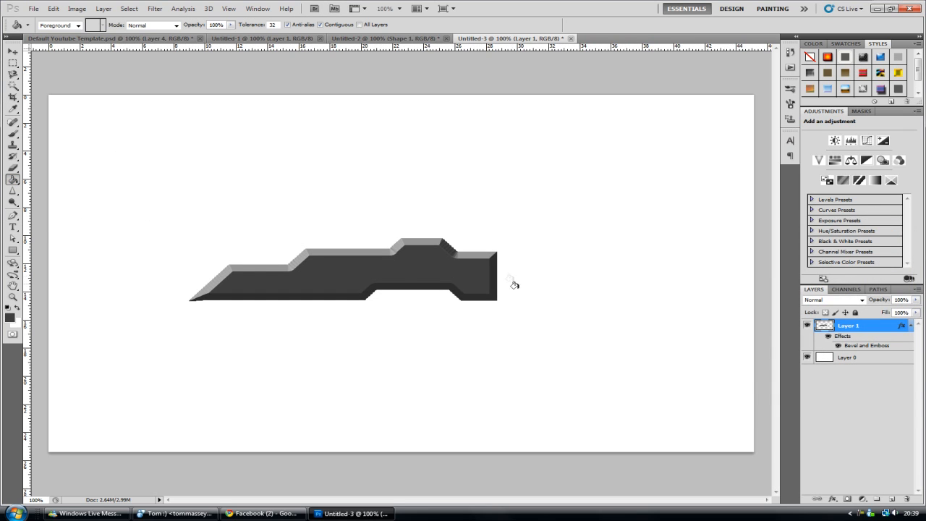
{"action": "double_click", "coordinate": [879, 329]}
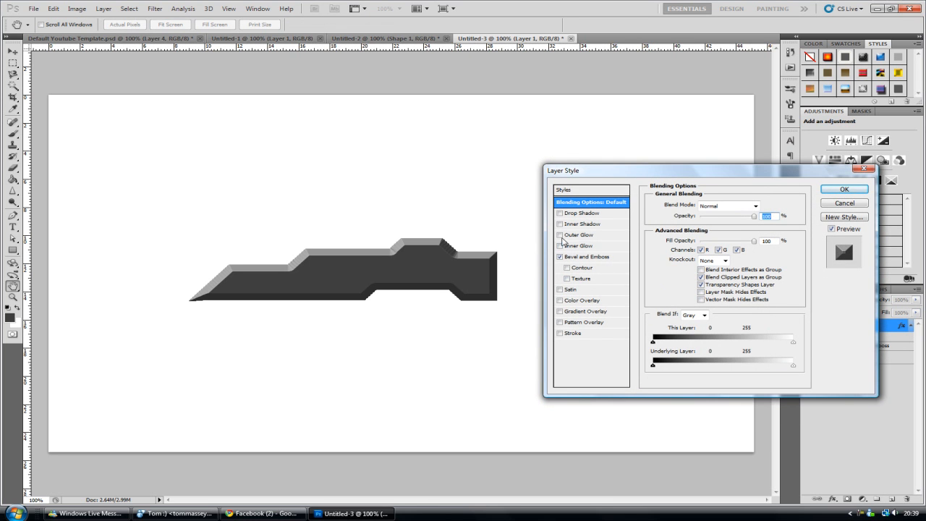
Step: Enable an Outer Glow with Normal blend mode and black colour
{"action": "left_click", "coordinate": [578, 234]}
{"action": "left_click", "coordinate": [723, 206]}
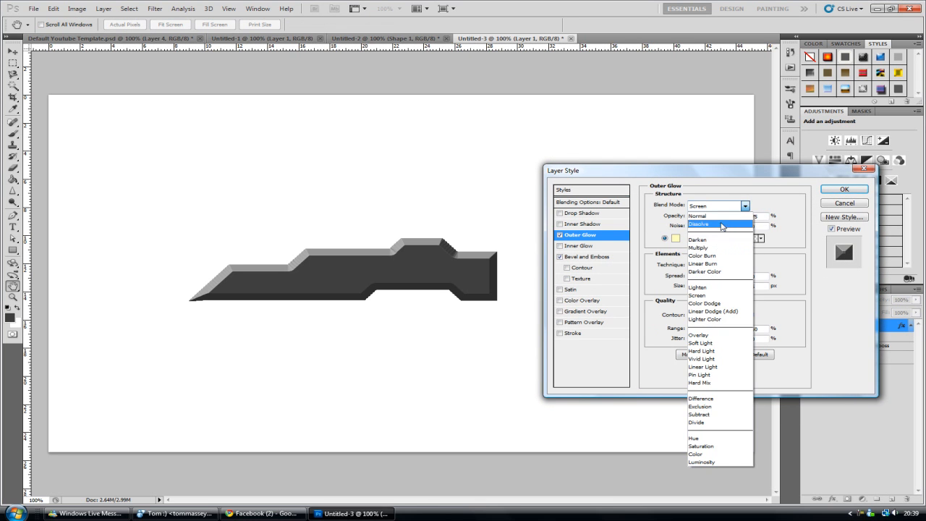
{"action": "left_click", "coordinate": [698, 216]}
{"action": "left_click", "coordinate": [675, 238]}
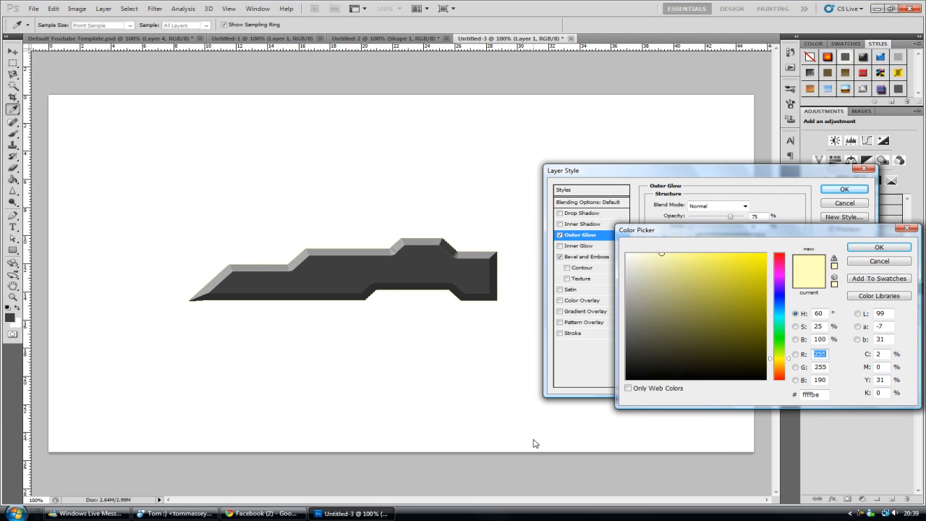
{"action": "left_click_drag", "start_coordinate": [661, 367], "coordinate": [574, 394]}
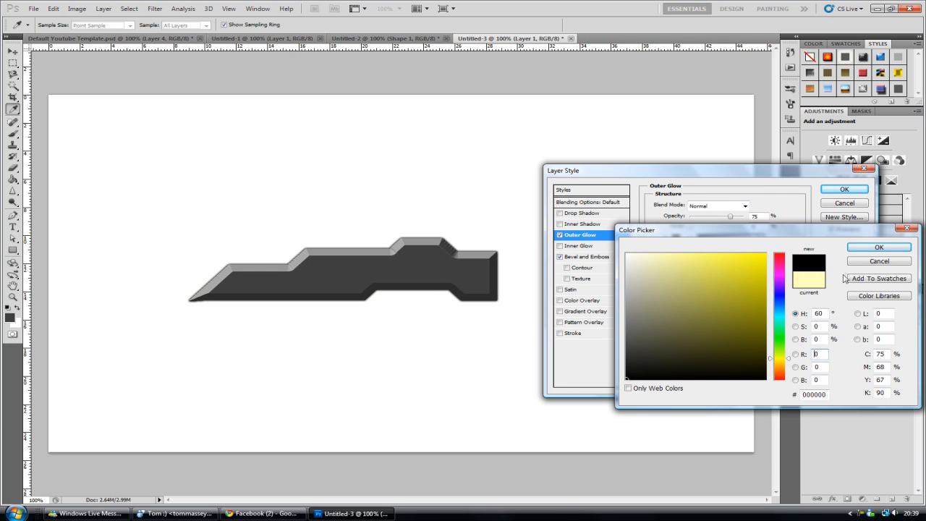
{"action": "left_click", "coordinate": [860, 251]}
Step: Raise the glow opacity to 100 and its size to 16
{"action": "left_click_drag", "start_coordinate": [730, 216], "coordinate": [743, 215]}
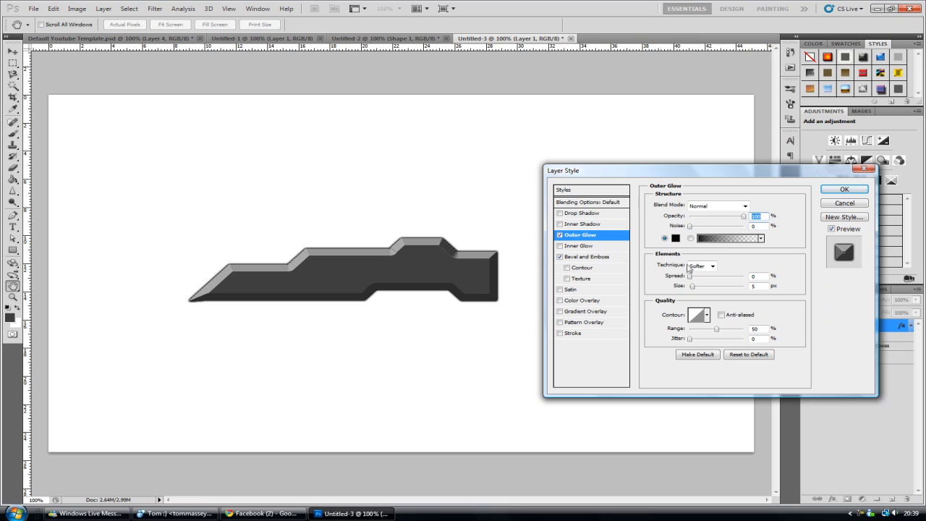
{"action": "left_click_drag", "start_coordinate": [691, 287], "coordinate": [694, 287]}
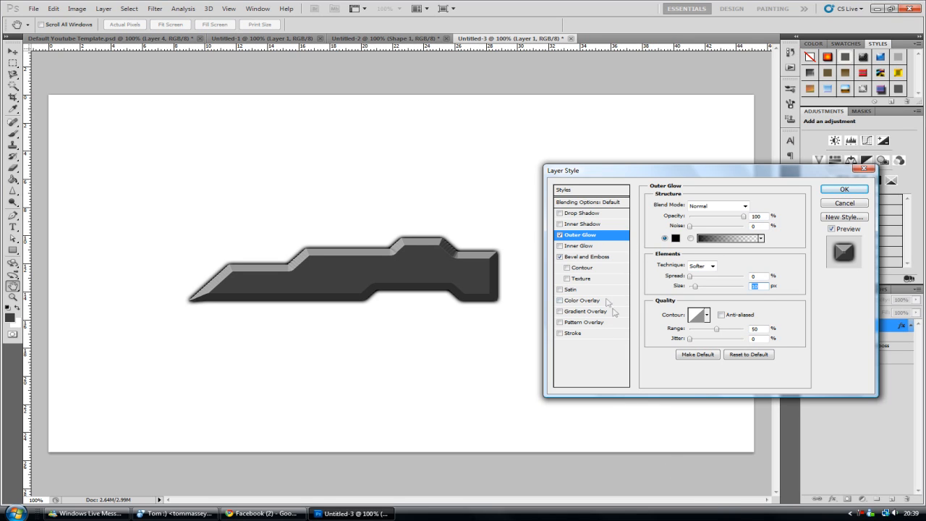
{"action": "left_click", "coordinate": [582, 224]}
Step: Set the Inner Shadow to 100 opacity, larger size, tighter choke and about 20 px distance
{"action": "left_click_drag", "start_coordinate": [732, 217], "coordinate": [745, 217]}
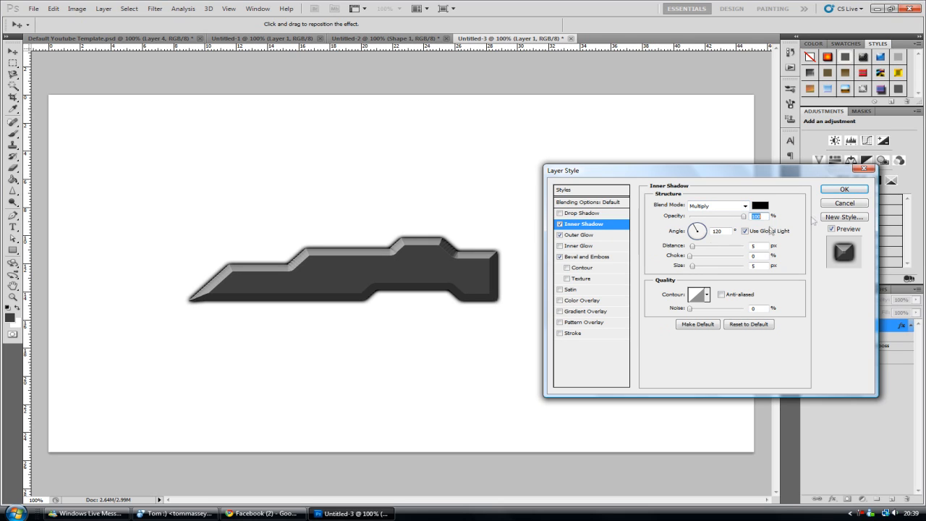
{"action": "left_click_drag", "start_coordinate": [693, 267], "coordinate": [699, 266]}
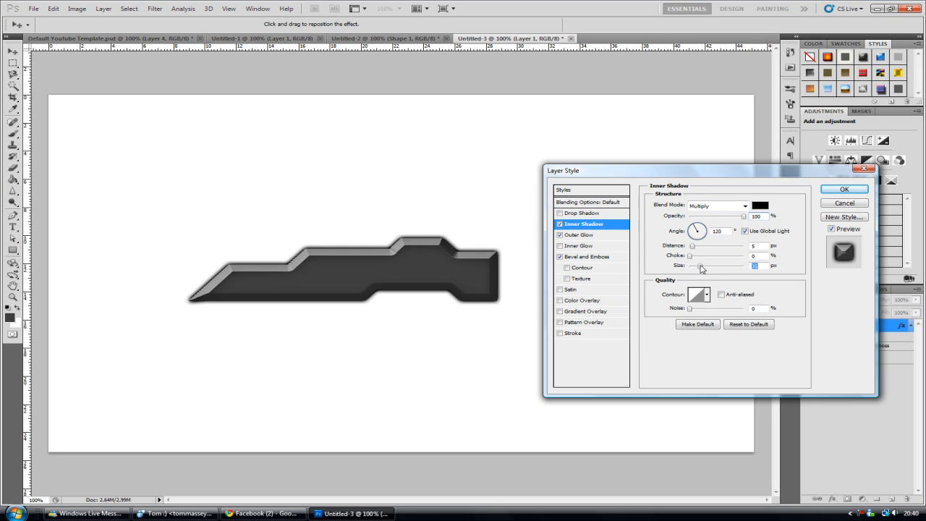
{"action": "left_click_drag", "start_coordinate": [690, 255], "coordinate": [702, 254]}
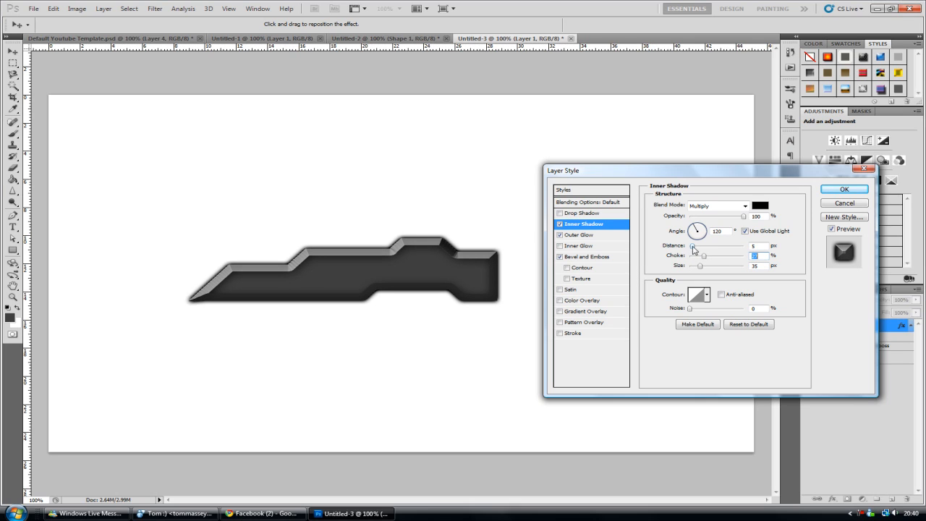
{"action": "left_click_drag", "start_coordinate": [692, 249], "coordinate": [699, 249]}
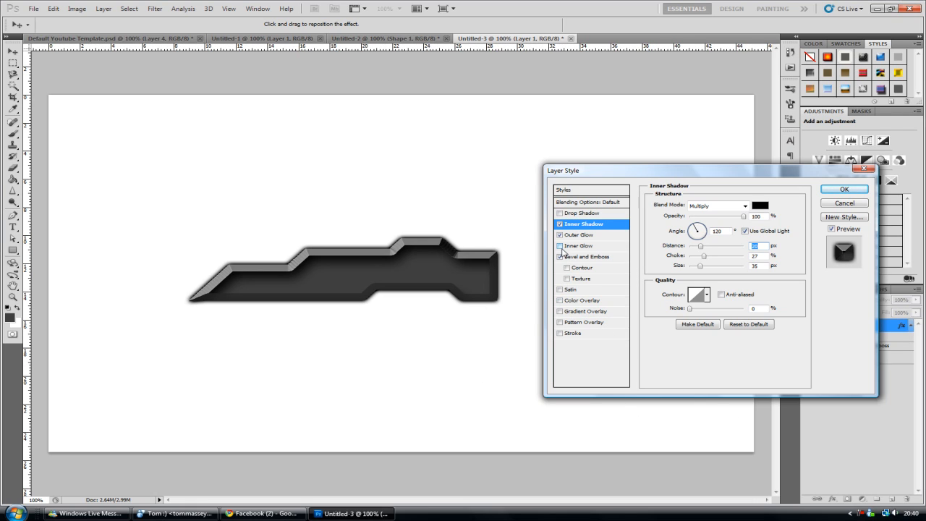
{"action": "left_click", "coordinate": [563, 248]}
Step: Change the bevel highlight colour to neutral grey 868686
{"action": "left_click", "coordinate": [592, 256]}
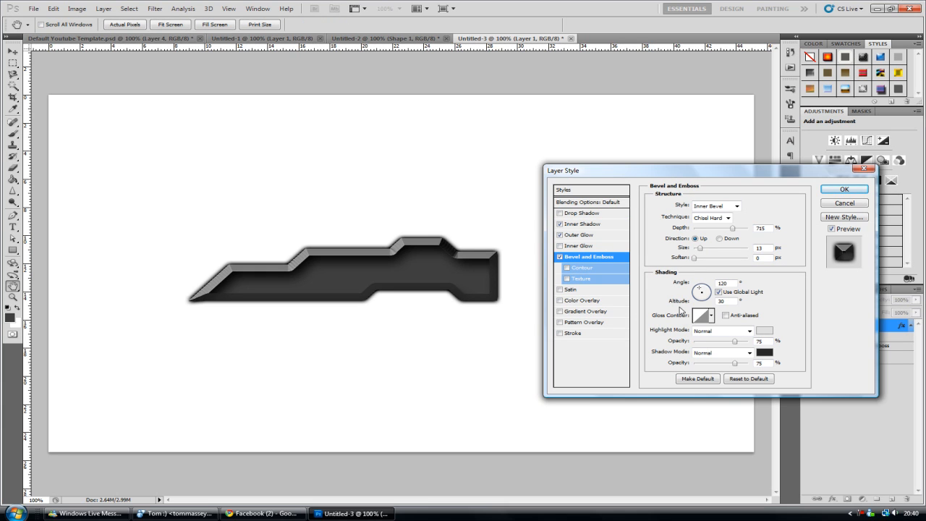
{"action": "left_click", "coordinate": [769, 331]}
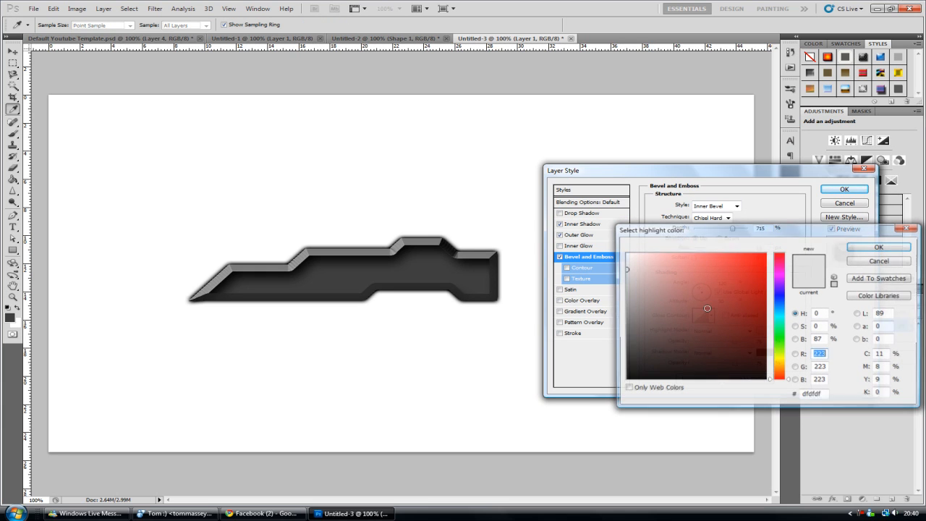
{"action": "type", "text": "ff0000"}
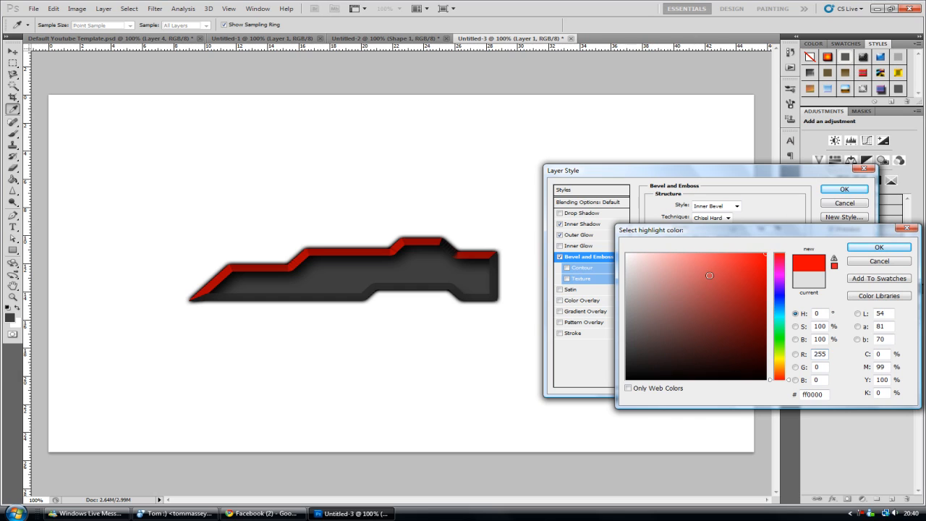
{"action": "left_click_drag", "start_coordinate": [709, 275], "coordinate": [757, 361]}
{"action": "left_click", "coordinate": [770, 377]}
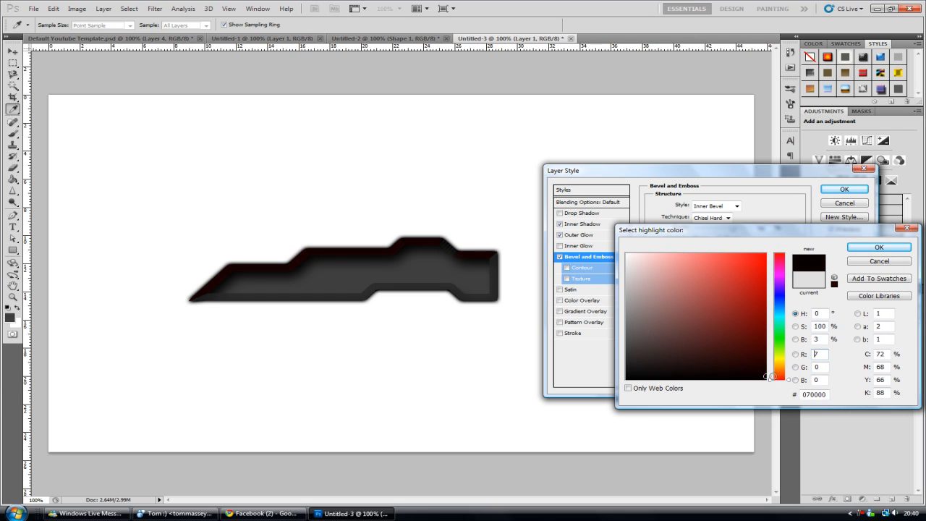
{"action": "left_click_drag", "start_coordinate": [768, 377], "coordinate": [766, 253]}
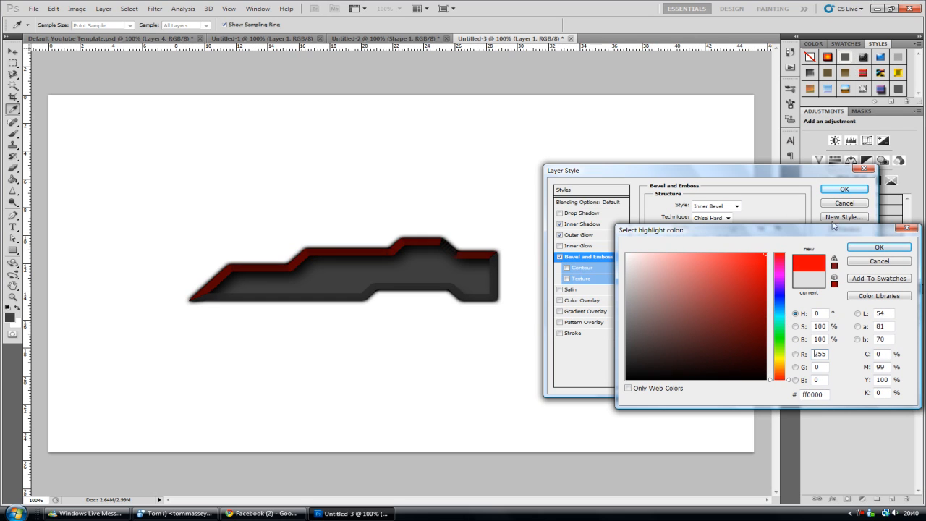
{"action": "left_click_drag", "start_coordinate": [722, 278], "coordinate": [557, 338]}
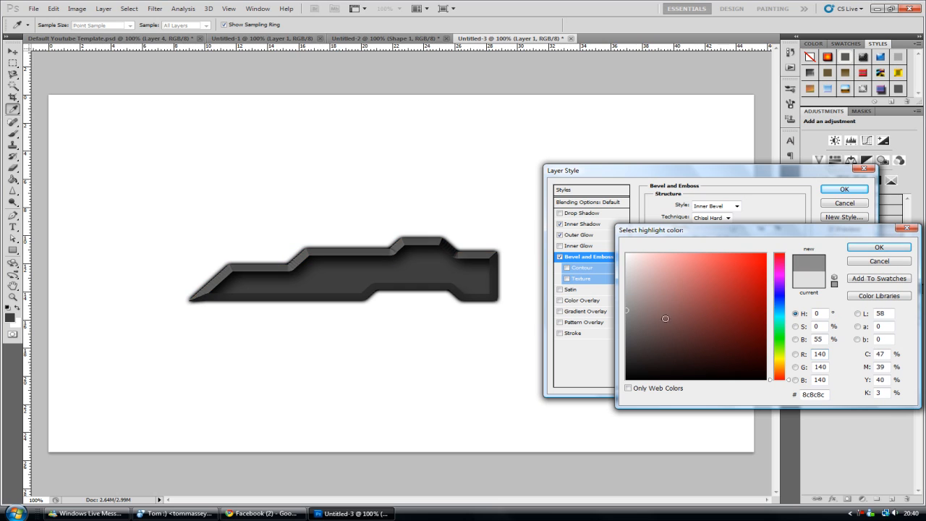
{"action": "left_click_drag", "start_coordinate": [557, 338], "coordinate": [630, 313]}
{"action": "left_click", "coordinate": [879, 247]}
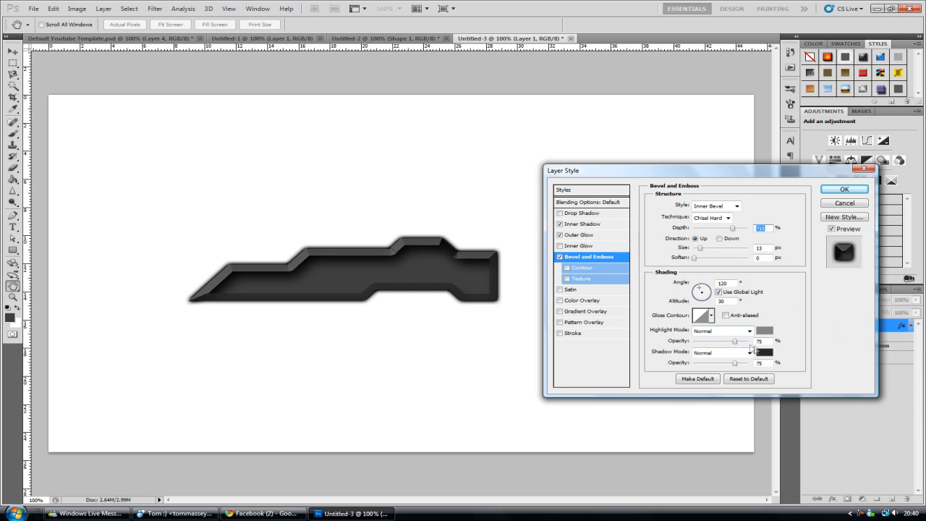
Step: Set the bevel shadow to near-black 0a0a0a, raise depth to about 969%, and apply the style
{"action": "left_click", "coordinate": [762, 352]}
{"action": "left_click_drag", "start_coordinate": [693, 346], "coordinate": [557, 377]}
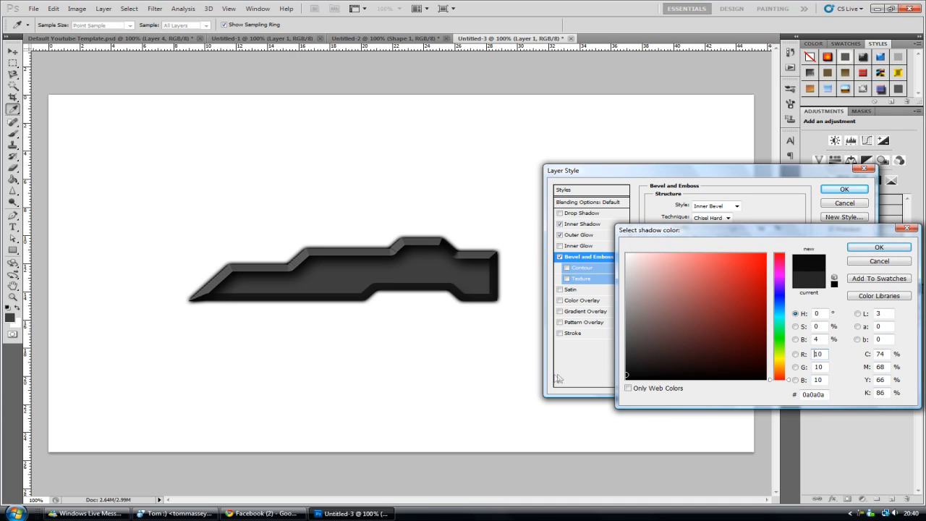
{"action": "left_click", "coordinate": [890, 252]}
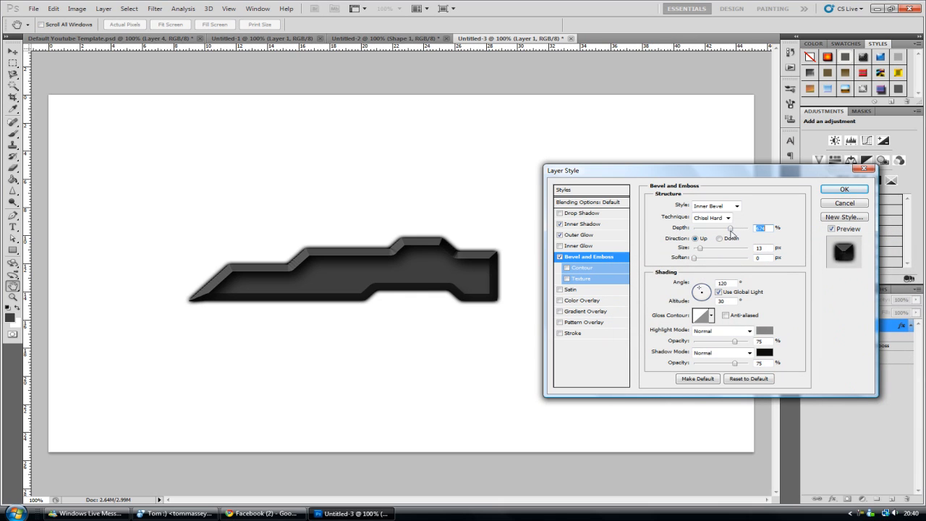
{"action": "left_click_drag", "start_coordinate": [731, 232], "coordinate": [747, 231]}
{"action": "left_click_drag", "start_coordinate": [703, 251], "coordinate": [699, 251]}
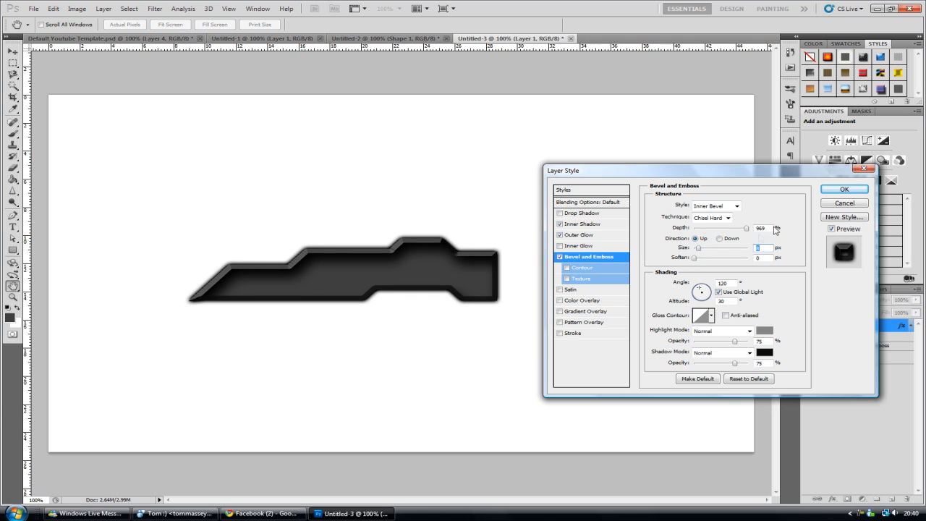
{"action": "left_click", "coordinate": [835, 192]}
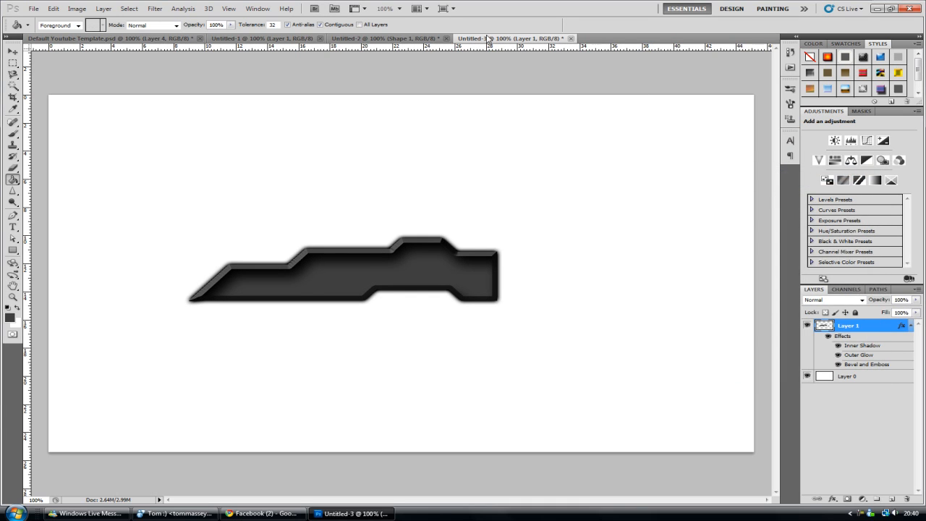
Step: Return to Untitled-3, add an empty Layer 2 above the bar and reset colours to black and white
{"action": "left_click", "coordinate": [392, 39]}
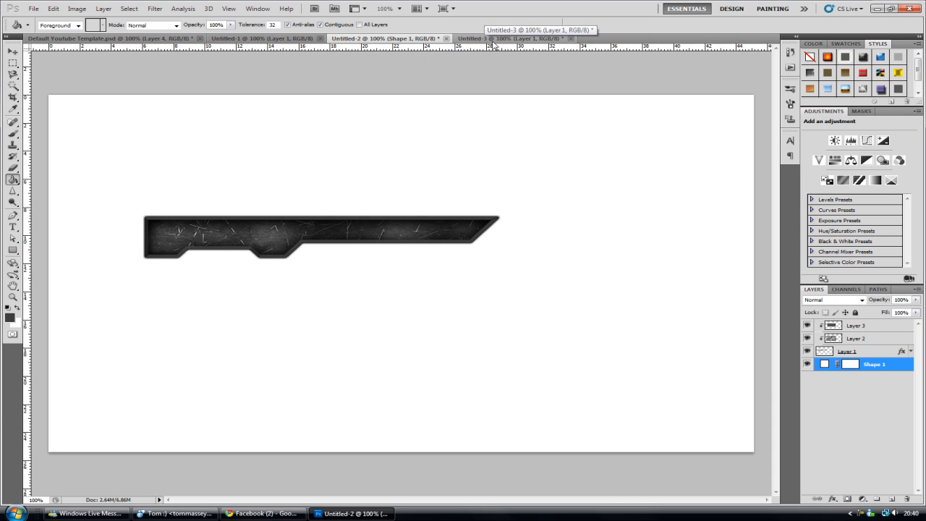
{"action": "left_click", "coordinate": [495, 39]}
{"action": "left_click", "coordinate": [910, 326]}
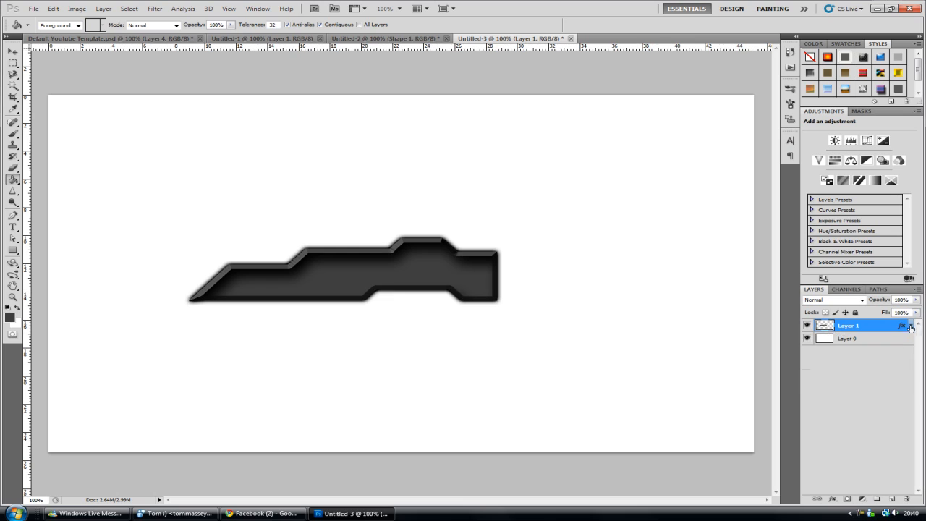
{"action": "left_click", "coordinate": [890, 499]}
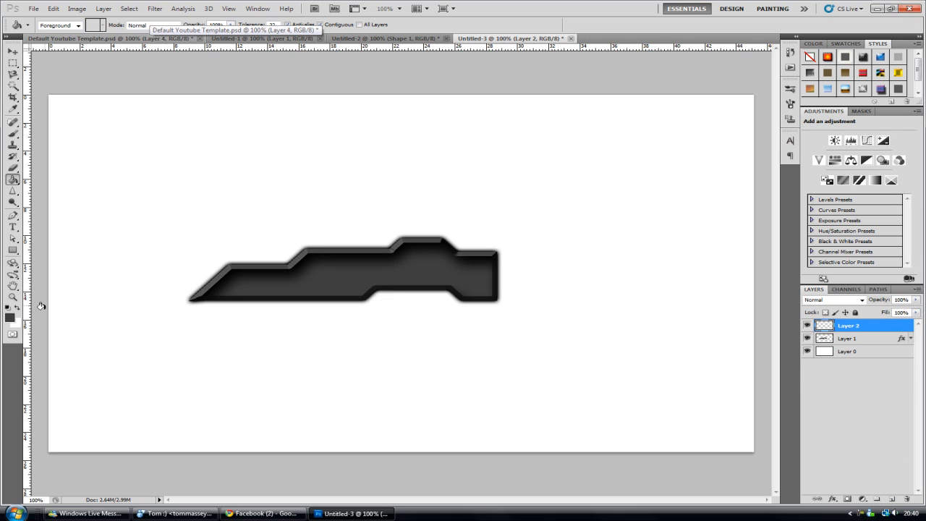
{"action": "key", "text": "d"}
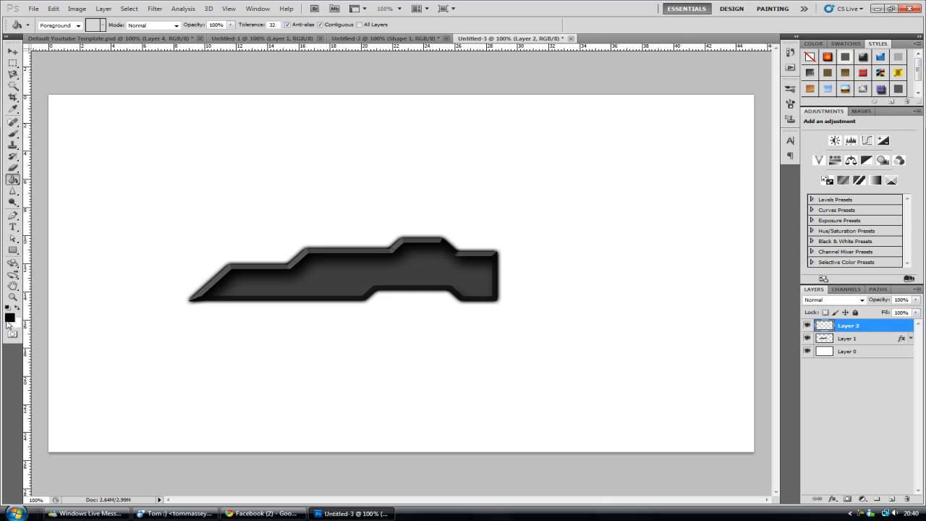
{"action": "left_click", "coordinate": [154, 9]}
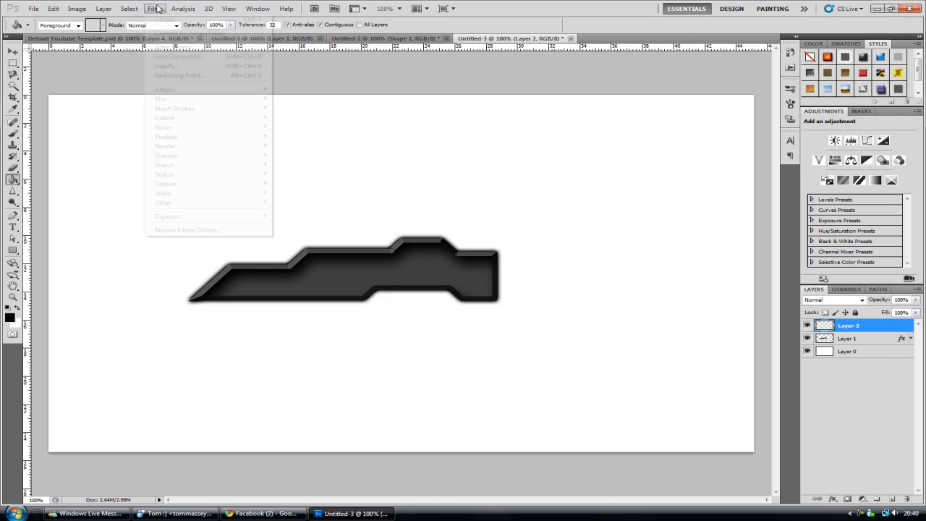
{"action": "mouse_move", "coordinate": [165, 146]}
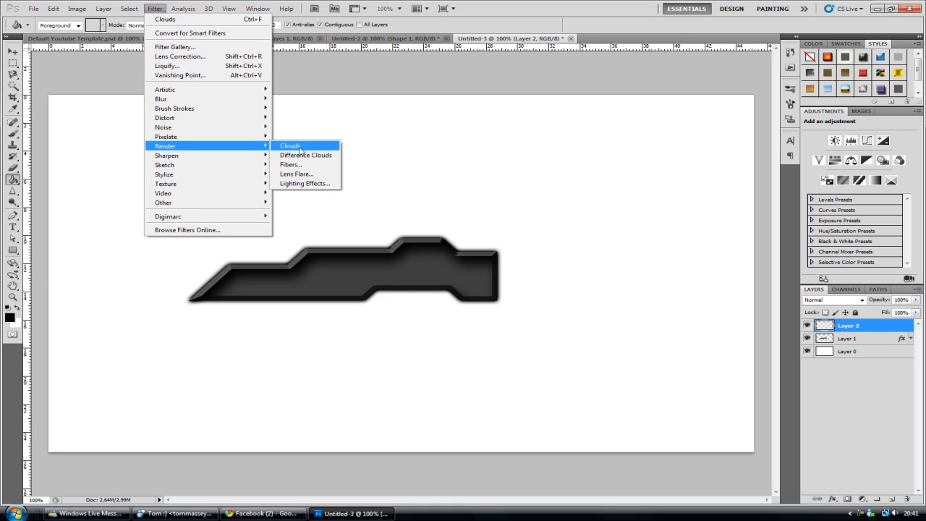
Step: Render Clouds on Layer 2 and make it a clipping mask over the bar
{"action": "left_click", "coordinate": [300, 147]}
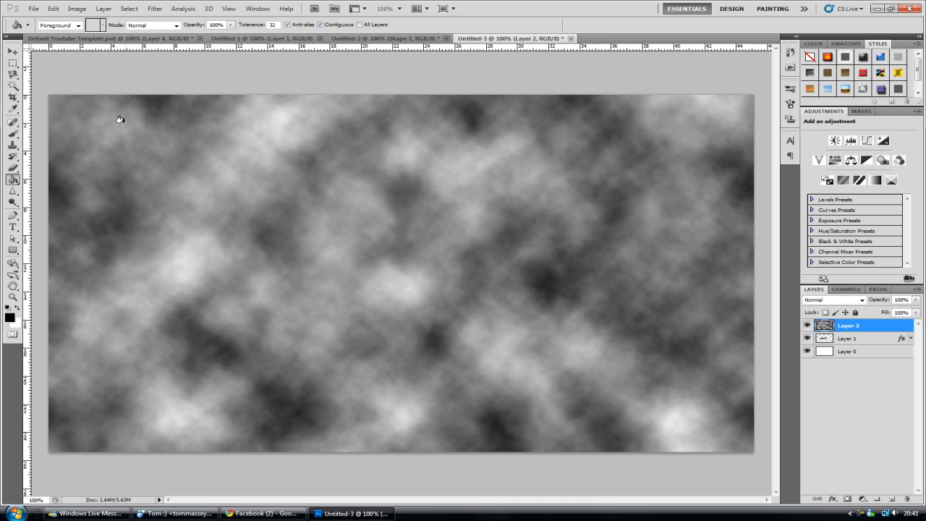
{"action": "left_click", "coordinate": [13, 63]}
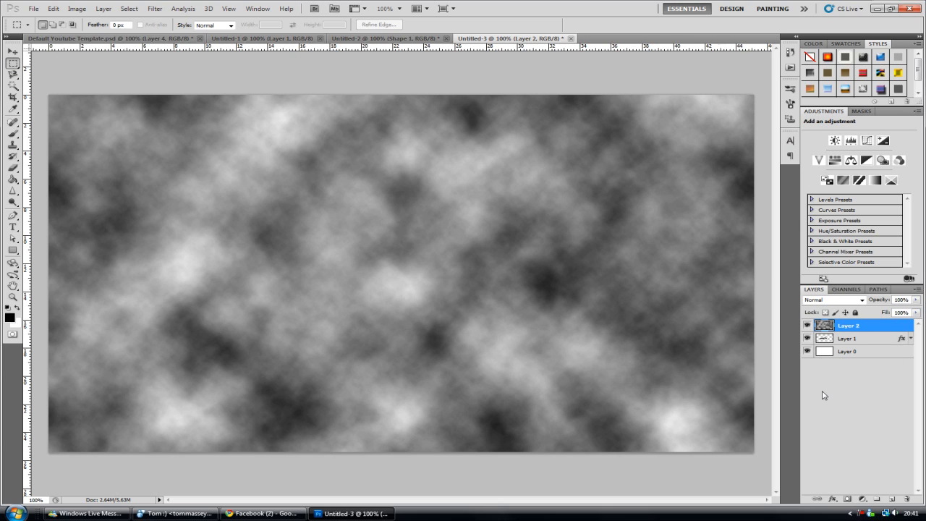
{"action": "left_click", "coordinate": [12, 51]}
{"action": "right_click", "coordinate": [884, 328]}
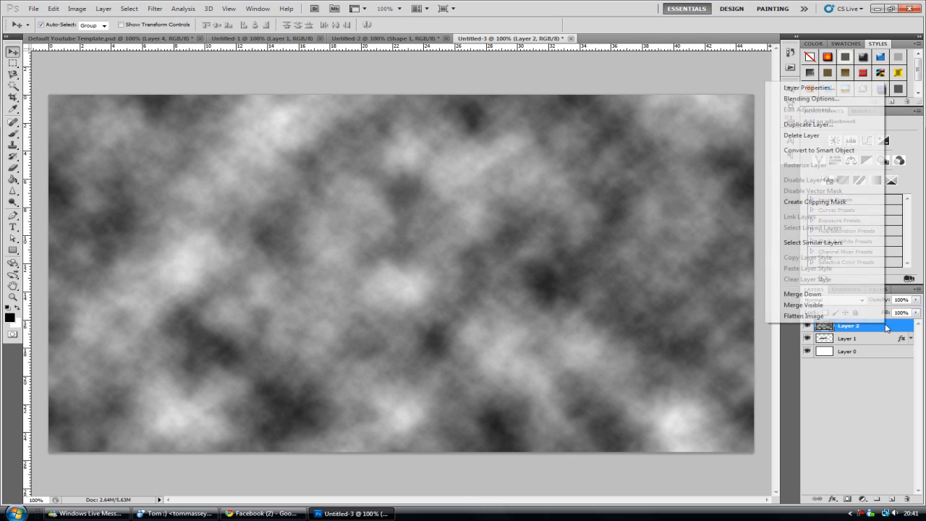
{"action": "left_click", "coordinate": [839, 205]}
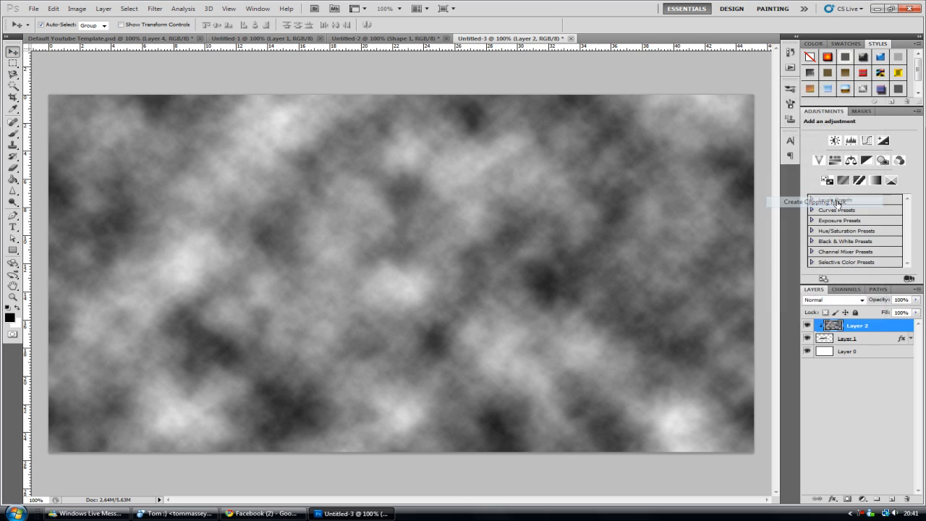
Step: Reselect the clouds layer and start a free transform on it
{"action": "left_click", "coordinate": [867, 340]}
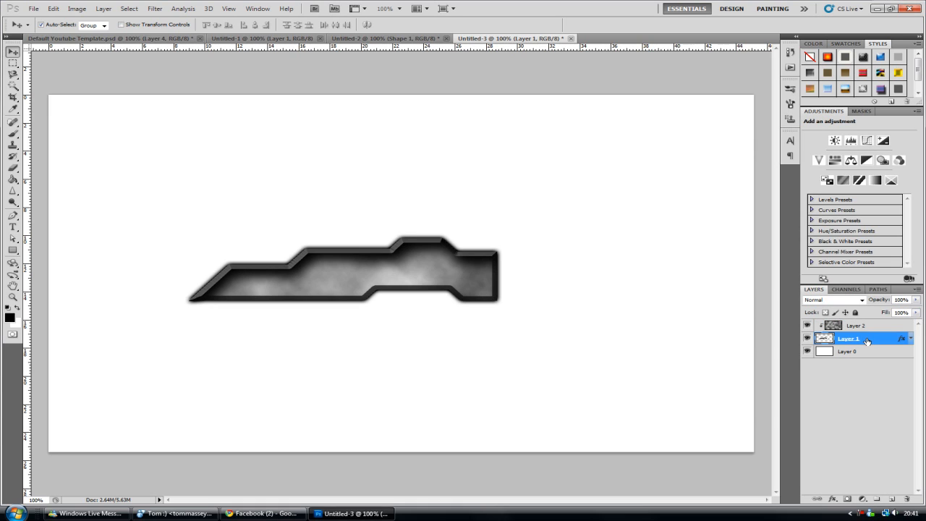
{"action": "left_click", "coordinate": [876, 329]}
{"action": "left_click", "coordinate": [868, 327]}
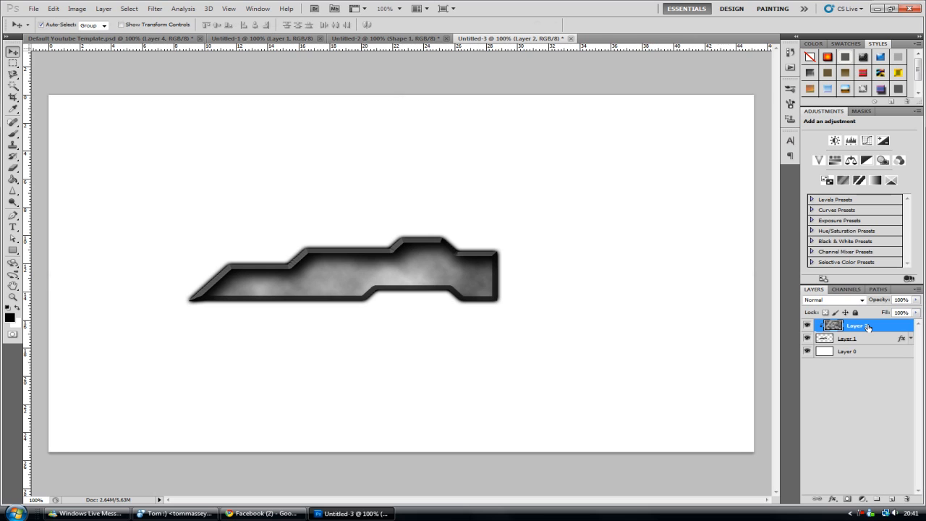
{"action": "key", "text": "ctrl+t"}
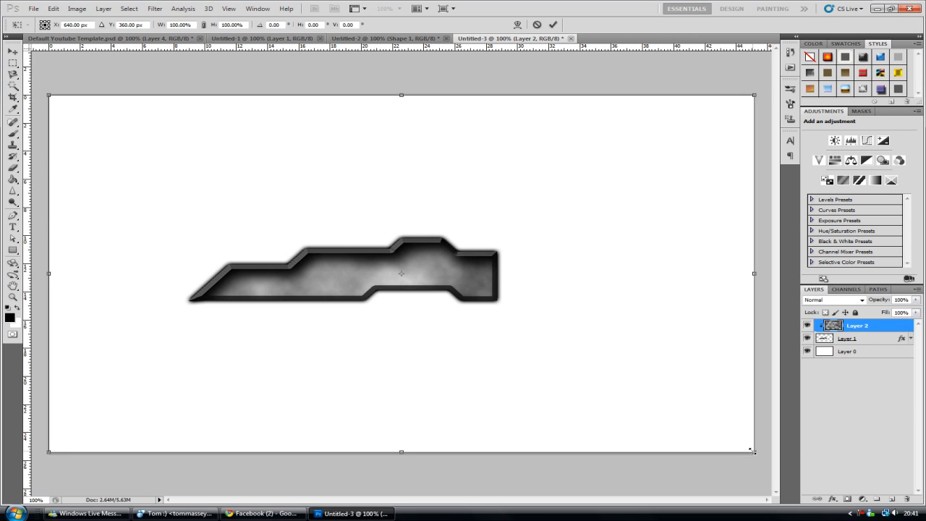
Step: Shrink the clouds texture to about 48%, nudge it into place and commit
{"action": "mouse_move", "coordinate": [753, 451]}
{"action": "left_mouse_down"}
{"action": "mouse_move", "coordinate": [432, 298]}
{"action": "mouse_move", "coordinate": [554, 359]}
{"action": "left_mouse_up"}
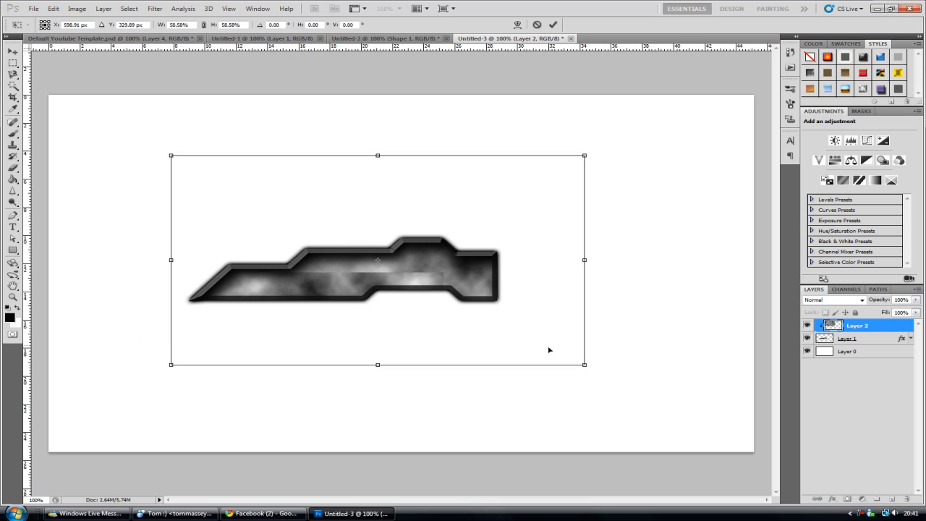
{"action": "left_click_drag", "start_coordinate": [584, 365], "coordinate": [513, 326]}
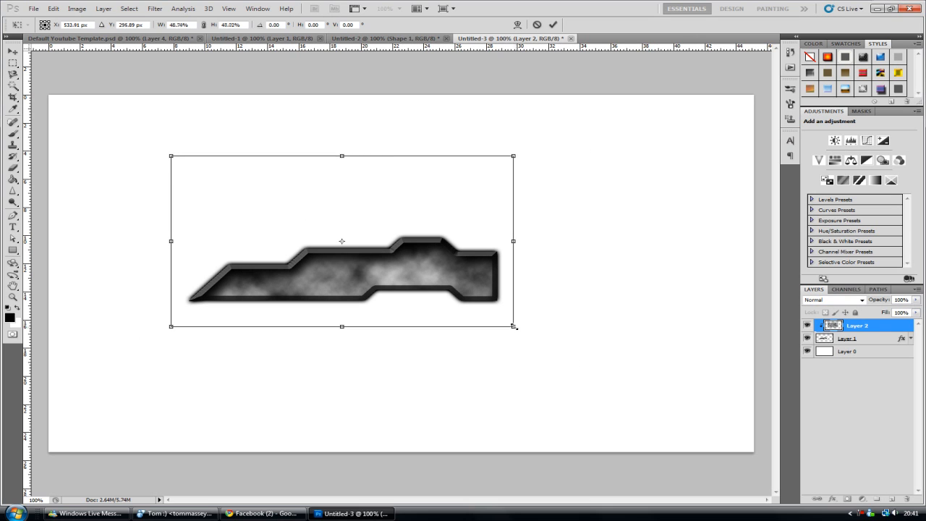
{"action": "left_click_drag", "start_coordinate": [473, 303], "coordinate": [475, 299]}
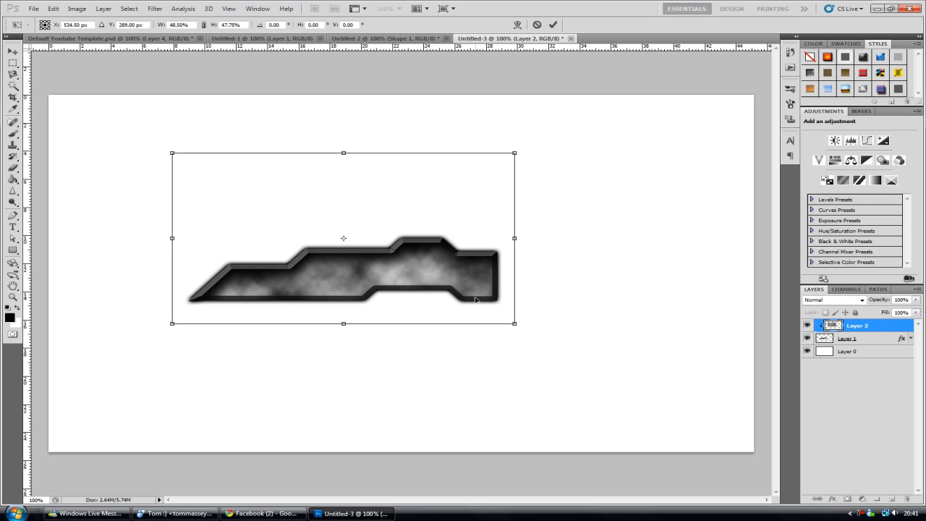
{"action": "left_click", "coordinate": [553, 24]}
Step: Blend Layer 2's clouds as Soft Light and toggle visibility to compare
{"action": "left_click", "coordinate": [860, 299]}
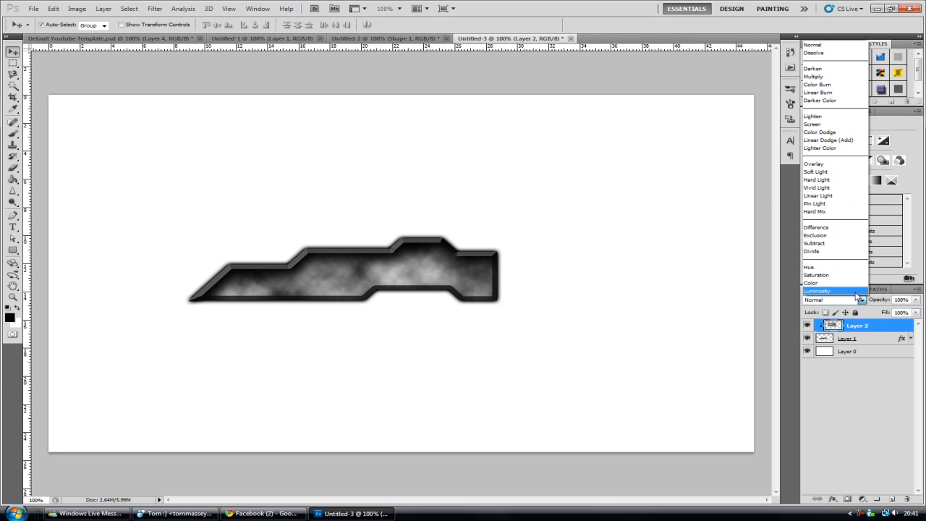
{"action": "left_click", "coordinate": [816, 172]}
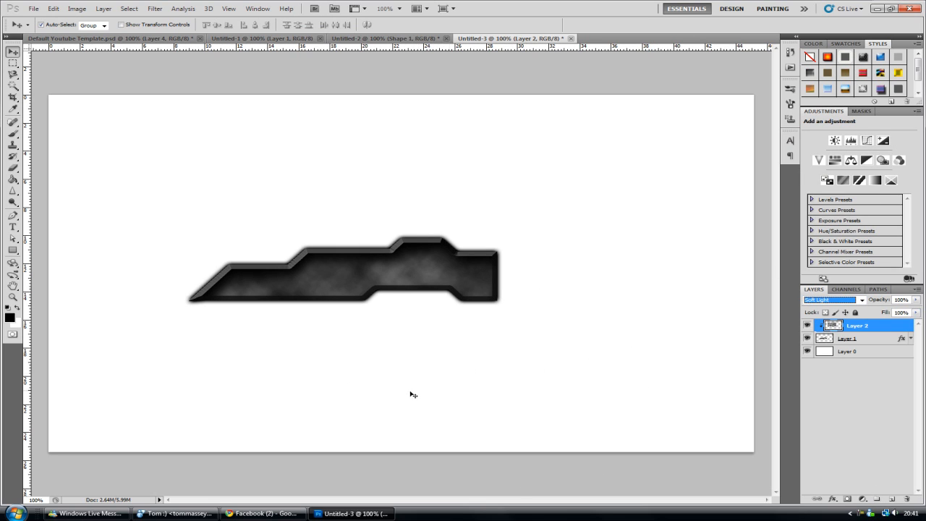
{"action": "left_click", "coordinate": [807, 327]}
{"action": "left_click", "coordinate": [807, 326]}
Step: Search Google Images for 'scratched metal' in a new Chrome tab
{"action": "left_click", "coordinate": [284, 511]}
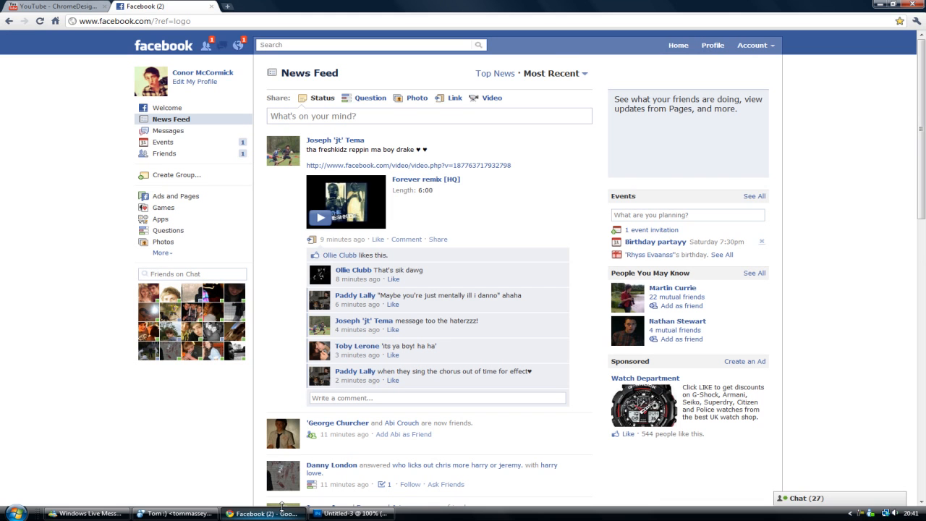
{"action": "left_click", "coordinate": [231, 9]}
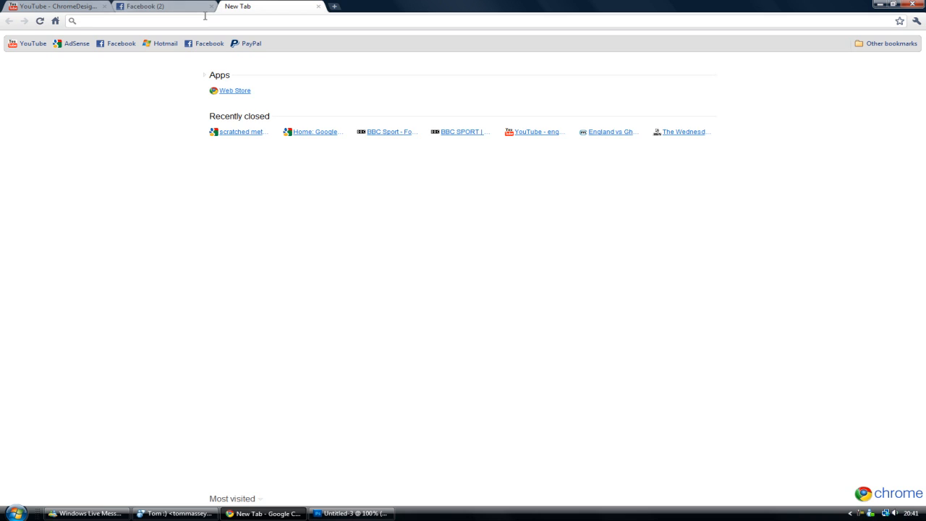
{"action": "type", "text": "scar"}
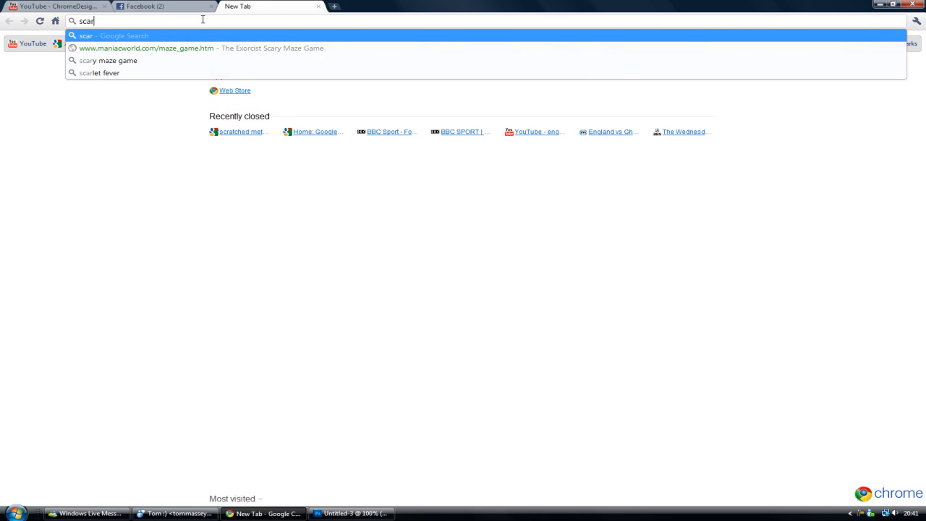
{"action": "type", "text": "atch"}
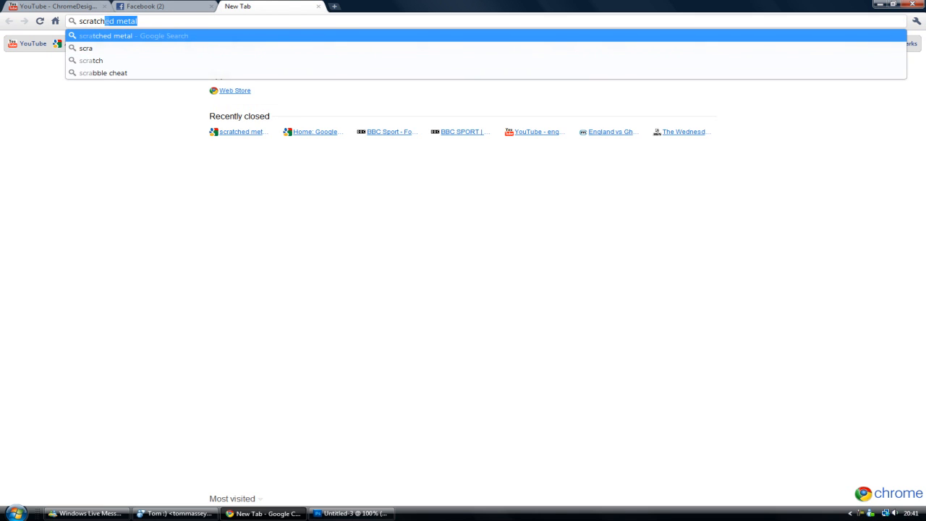
{"action": "type", "text": "ed metal"}
{"action": "key", "text": "Return"}
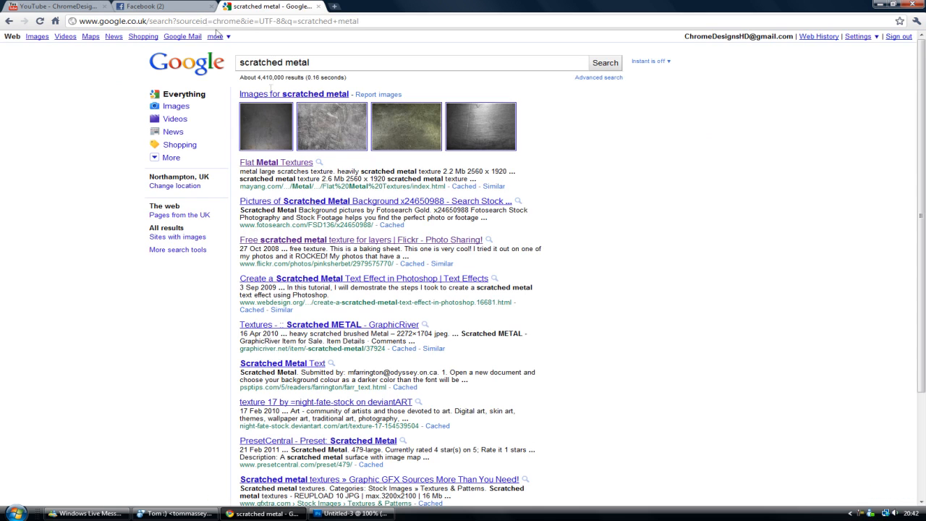
{"action": "left_click", "coordinate": [34, 37]}
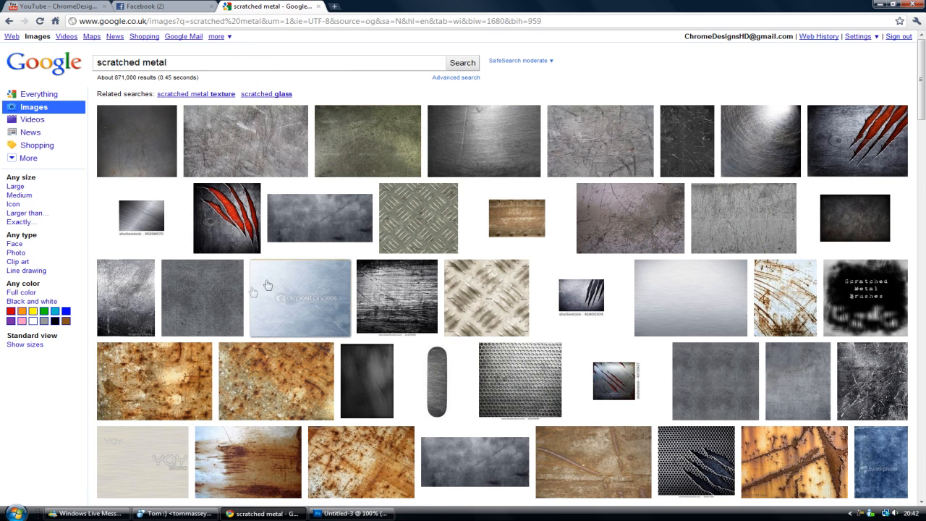
Step: Check the earlier bar document, then copy the Flickr scratched metal image and return to Photoshop
{"action": "left_click", "coordinate": [372, 515]}
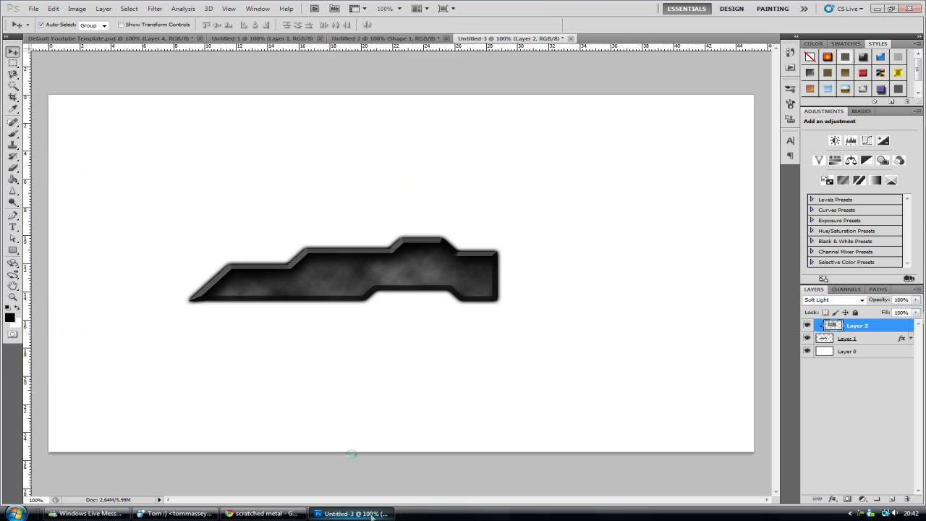
{"action": "left_click", "coordinate": [360, 38]}
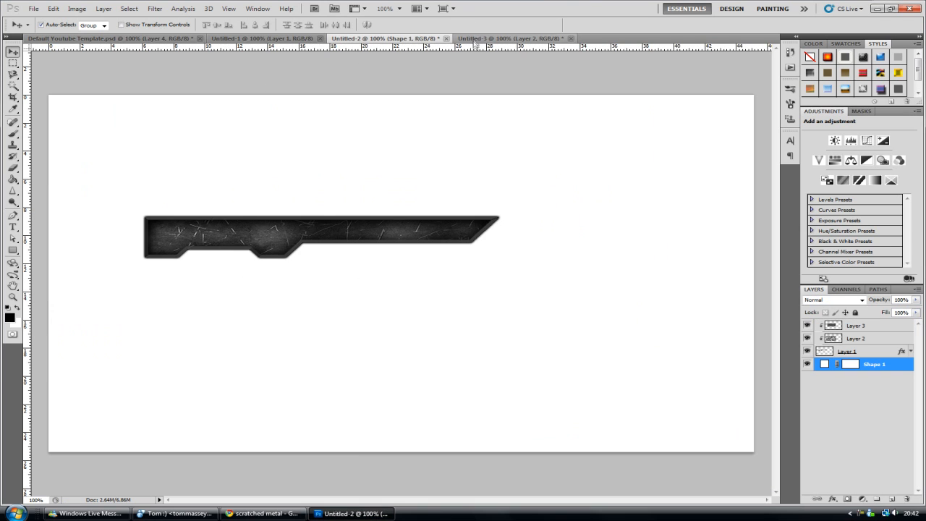
{"action": "left_click", "coordinate": [515, 38]}
{"action": "left_click", "coordinate": [262, 512]}
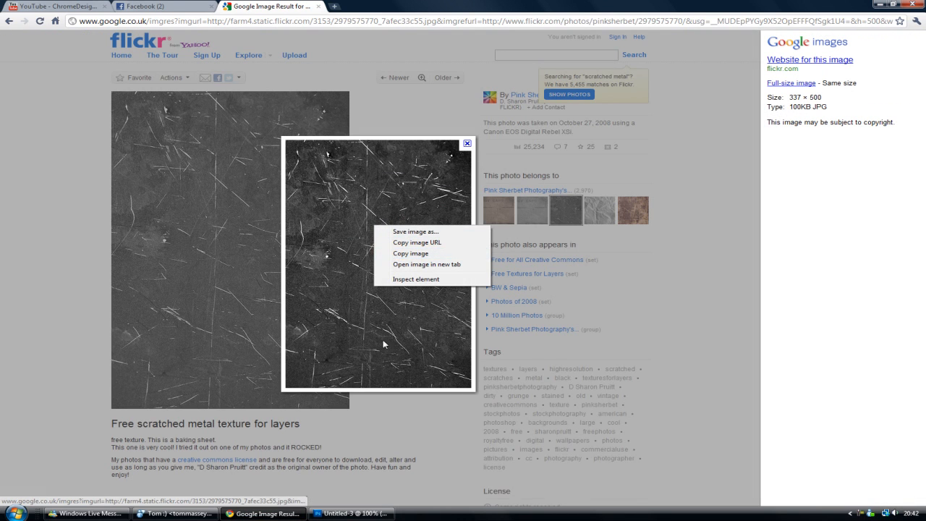
{"action": "left_click", "coordinate": [405, 253]}
{"action": "left_click", "coordinate": [351, 513]}
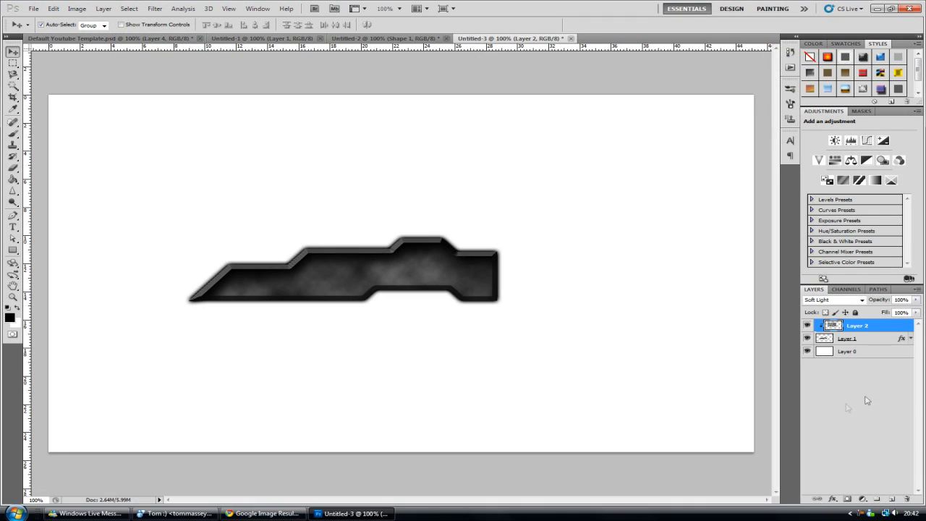
Step: Paste the scratched texture onto a new layer and rotate it a quarter turn to landscape
{"action": "left_click", "coordinate": [894, 499]}
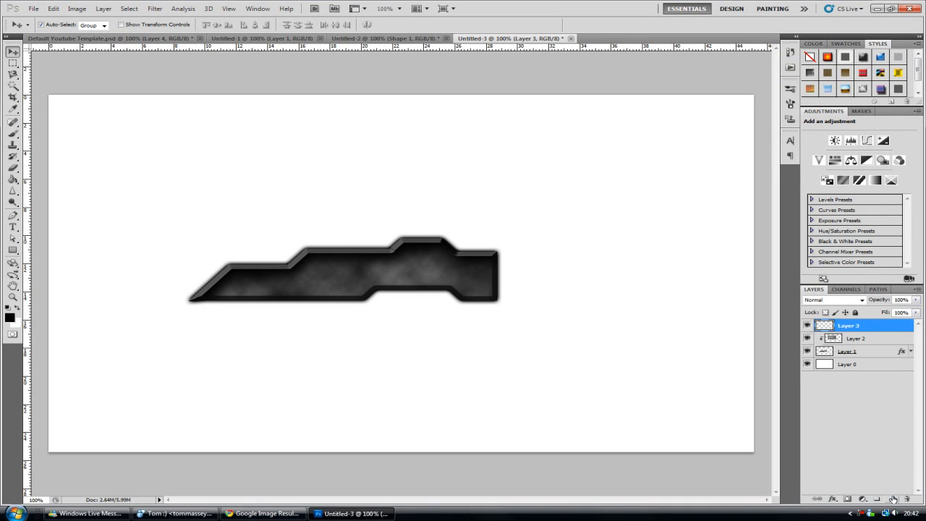
{"action": "key", "text": "ctrl+v"}
{"action": "key", "text": "ctrl+t"}
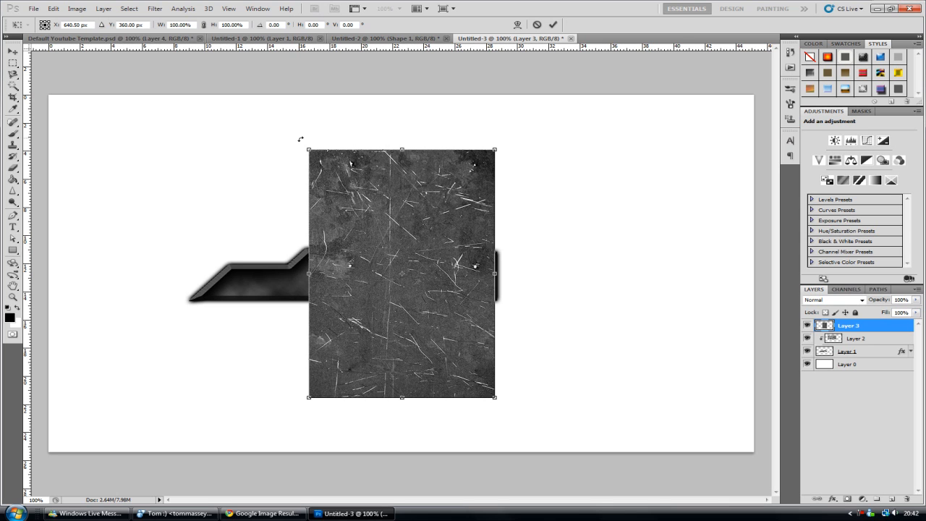
{"action": "left_click_drag", "start_coordinate": [300, 139], "coordinate": [185, 380]}
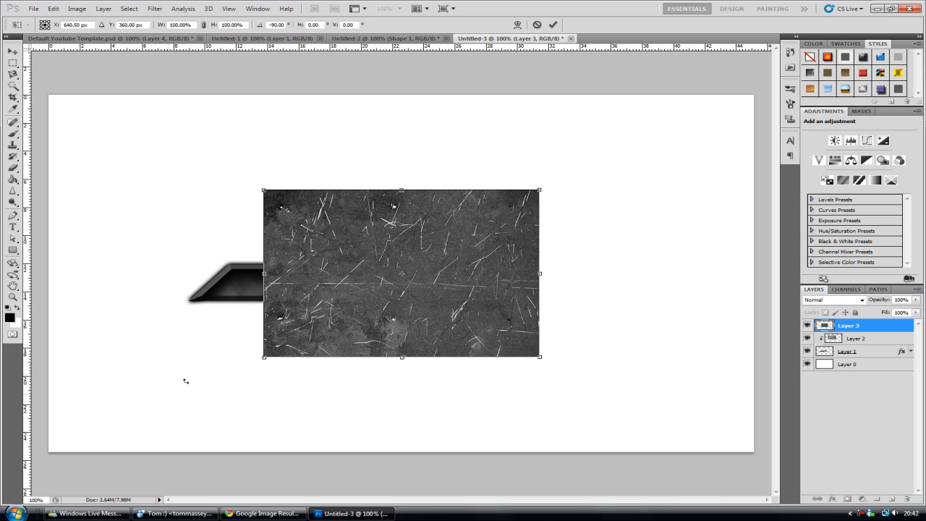
Step: Shift and stretch the texture to cover the bar's left end, then commit
{"action": "left_click_drag", "start_coordinate": [426, 336], "coordinate": [385, 335]}
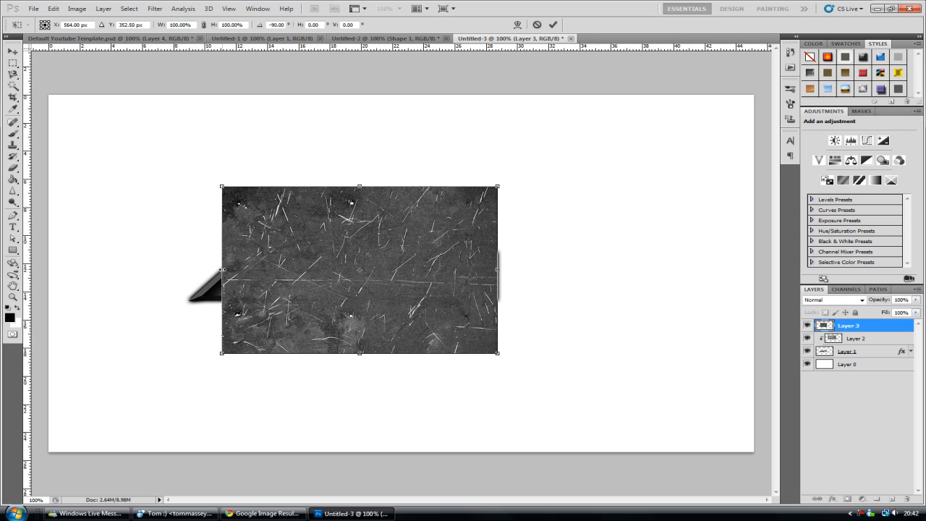
{"action": "left_click_drag", "start_coordinate": [222, 269], "coordinate": [180, 274]}
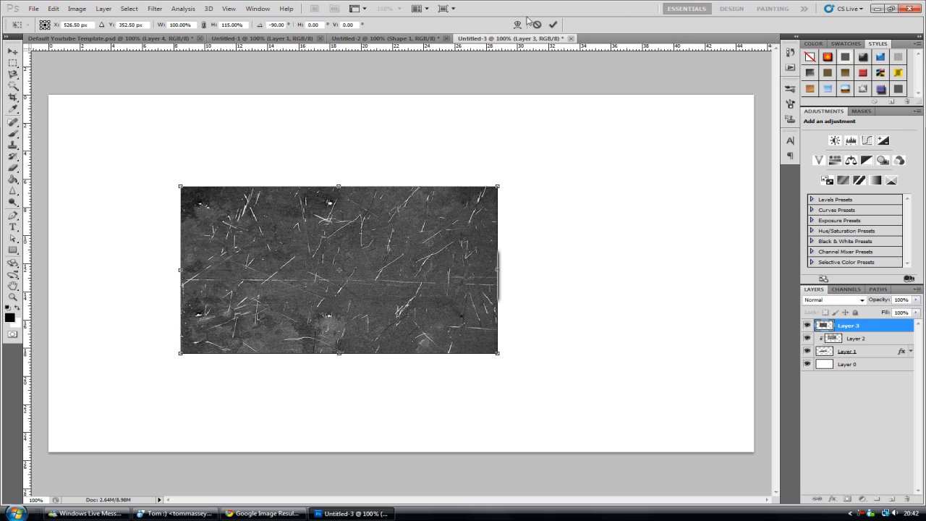
{"action": "left_click", "coordinate": [553, 24]}
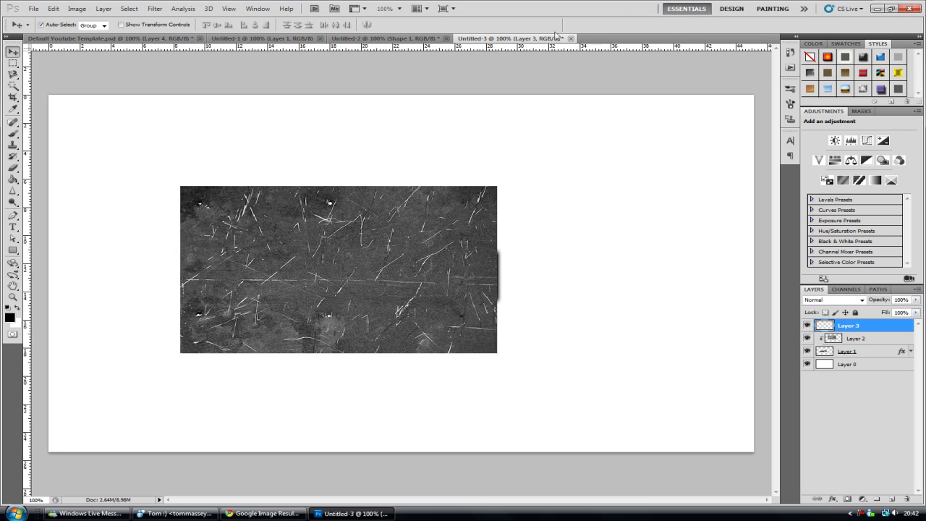
{"action": "right_click", "coordinate": [889, 326]}
Step: Clip Layer 3's scratches to the bar and blend them as Overlay
{"action": "left_click", "coordinate": [805, 203]}
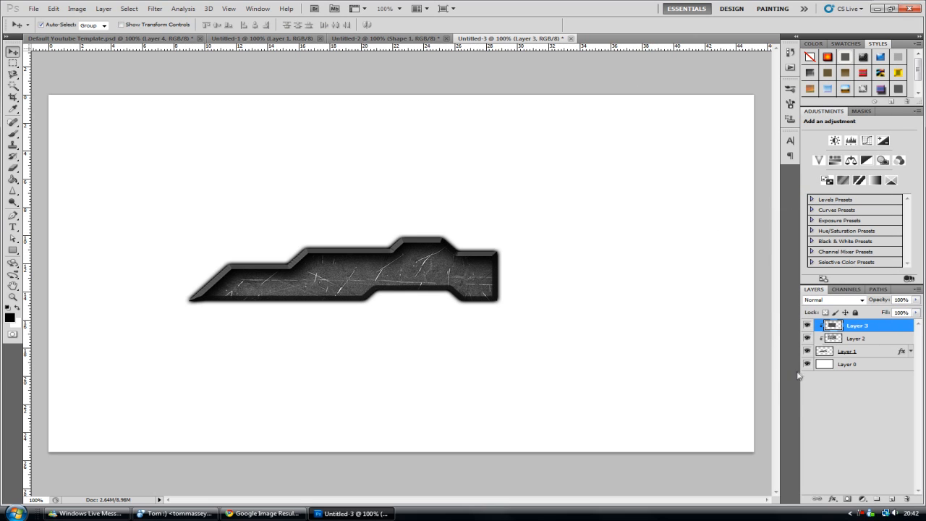
{"action": "left_click", "coordinate": [828, 300]}
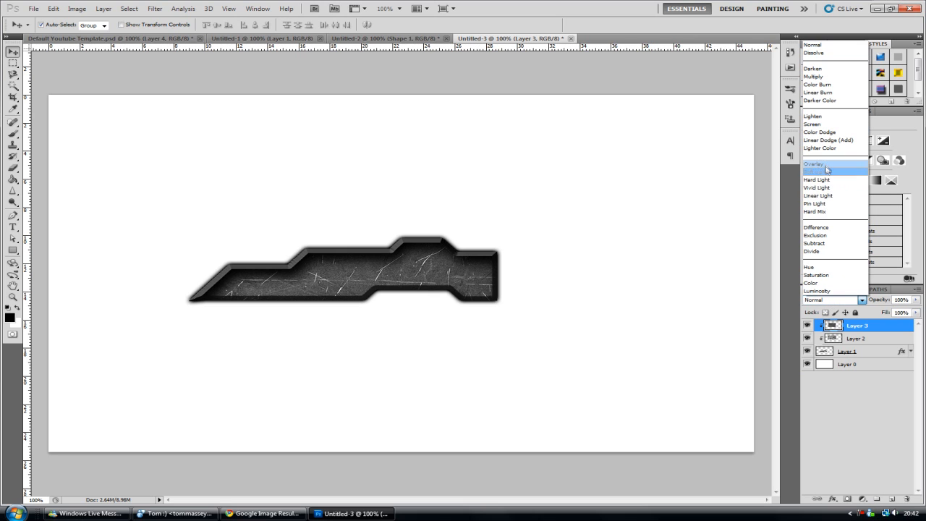
{"action": "left_click", "coordinate": [826, 164]}
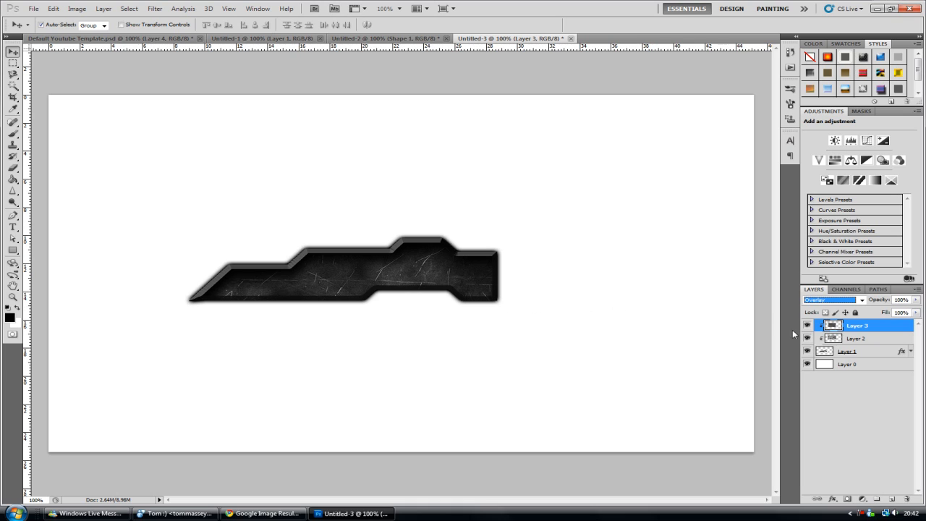
Step: Squash the texture to about 74% height to fit the bar and commit
{"action": "key", "text": "ctrl+t"}
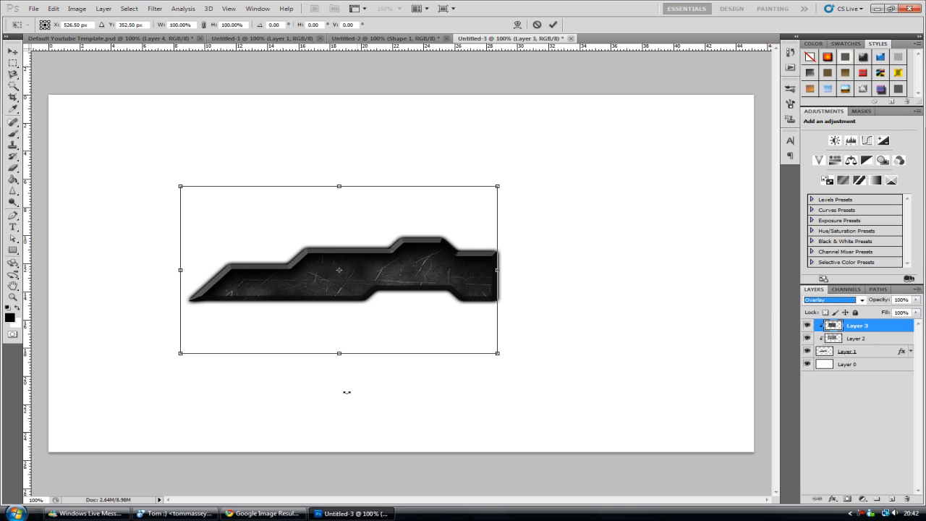
{"action": "left_click_drag", "start_coordinate": [338, 353], "coordinate": [340, 317]}
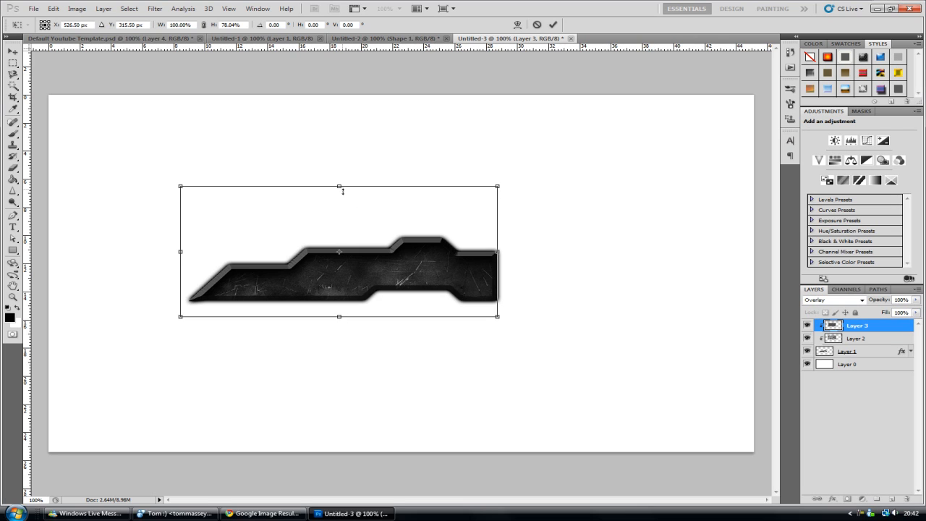
{"action": "left_click_drag", "start_coordinate": [339, 186], "coordinate": [339, 194]}
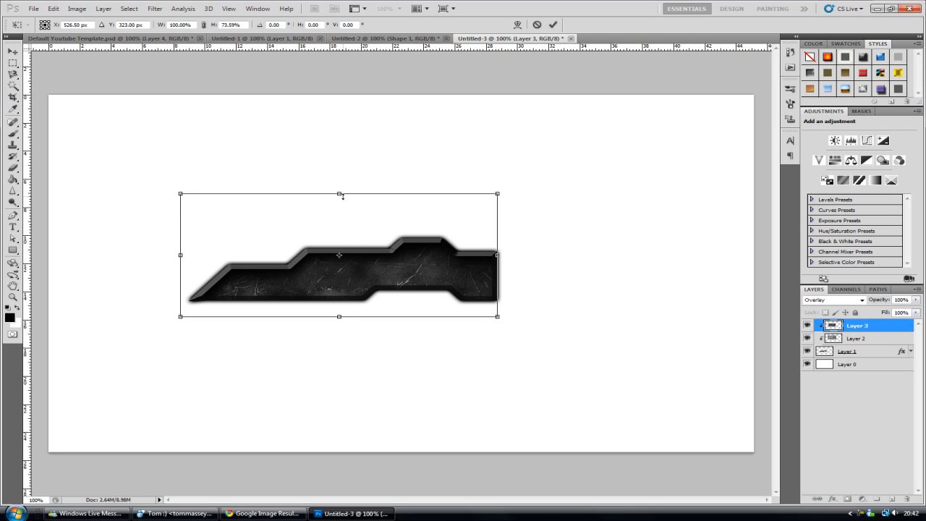
{"action": "left_click_drag", "start_coordinate": [342, 196], "coordinate": [342, 196]}
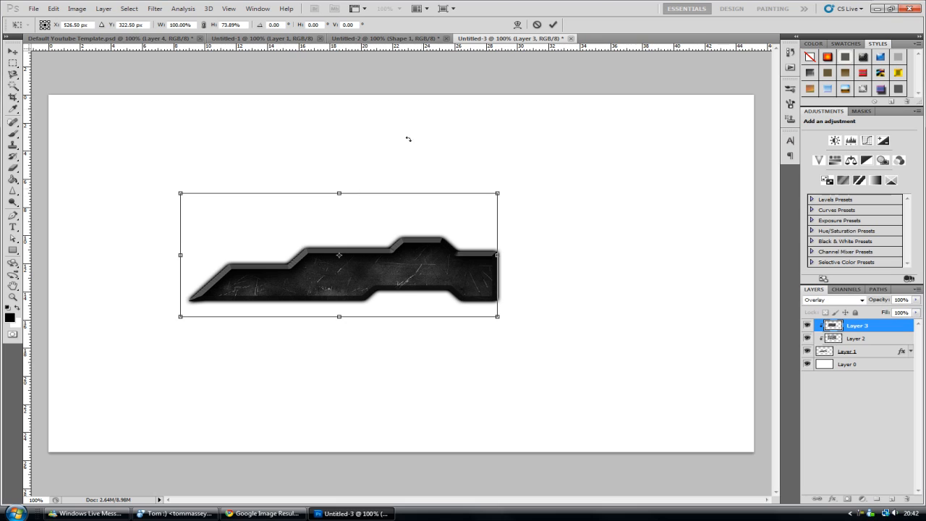
{"action": "left_click", "coordinate": [553, 24]}
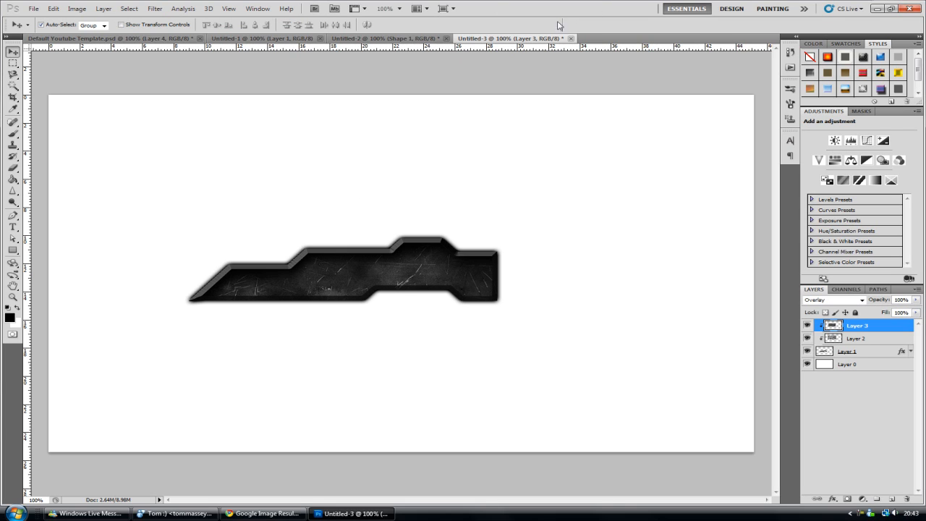
{"action": "double_click", "coordinate": [873, 351]}
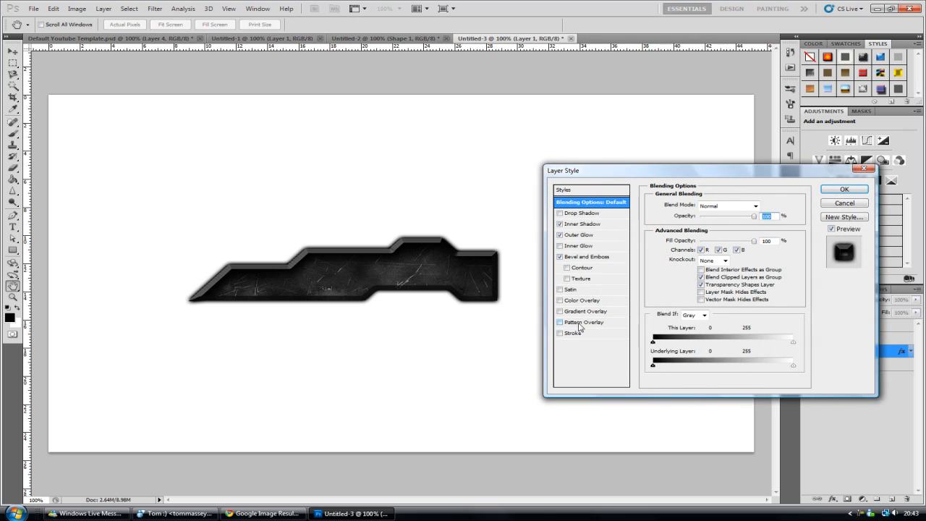
{"action": "left_click", "coordinate": [586, 257]}
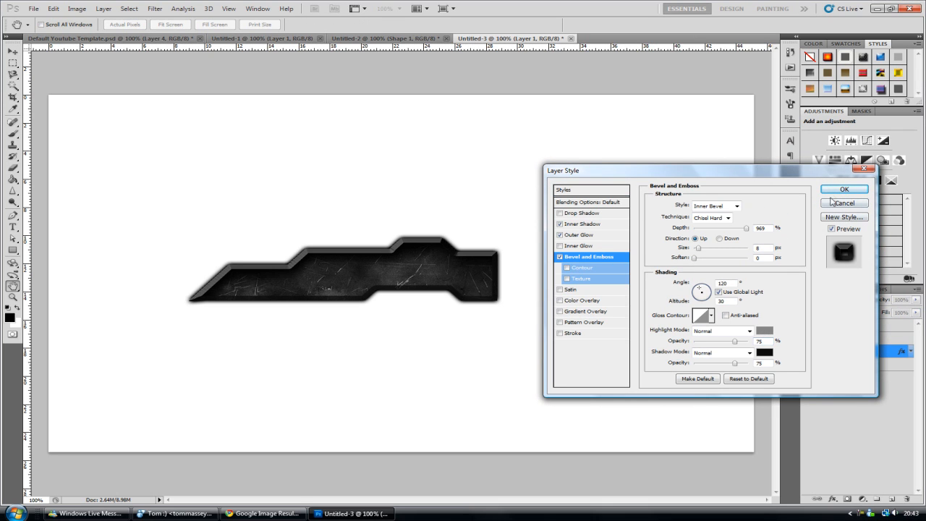